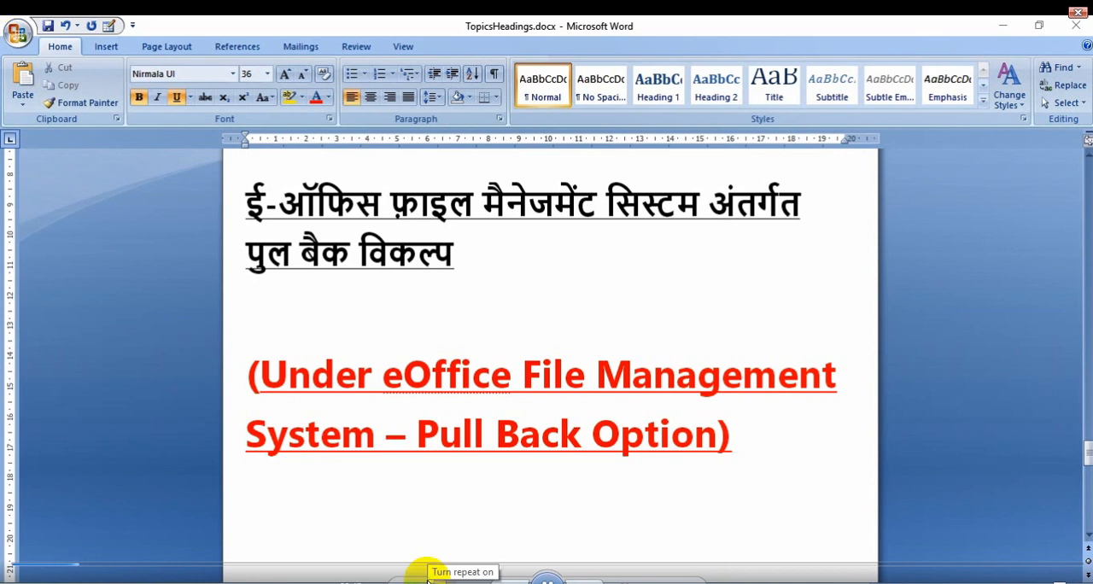
# Switch to the Chrome browser and open the site demo.mpeoffice.gov.in.
pyautogui.click(451, 582)
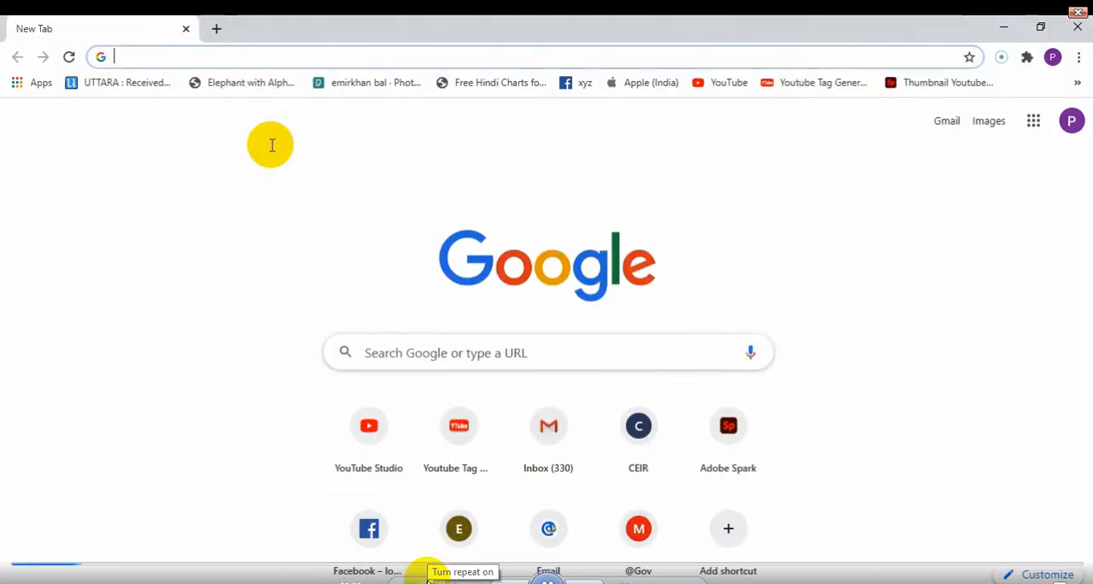
pyautogui.click(169, 58)
pyautogui.click(3, 357)
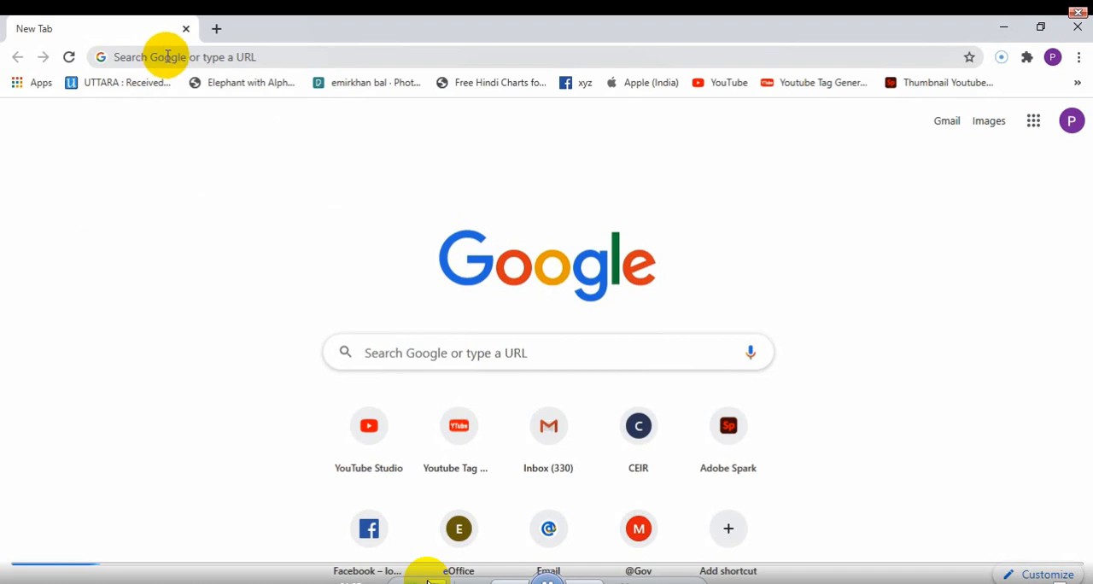
pyautogui.click(168, 57)
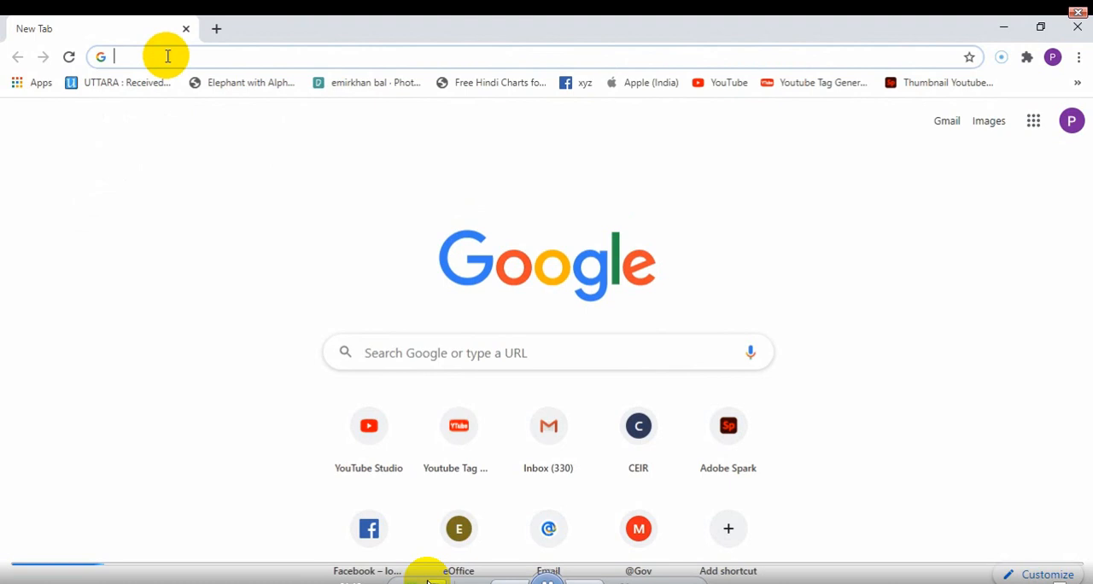
pyautogui.write('demo')
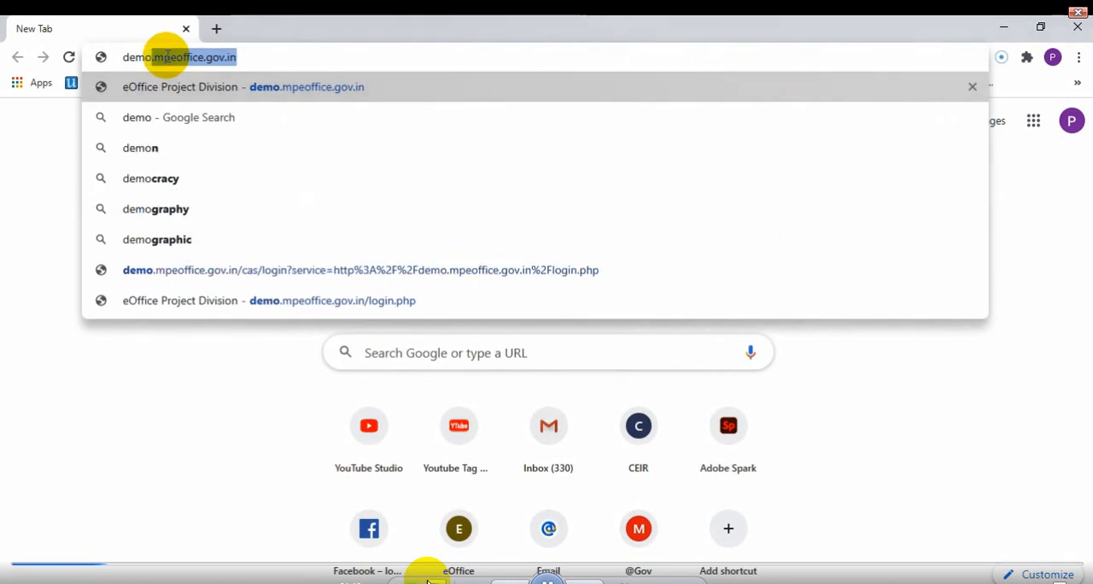
pyautogui.write('.mpeoff')
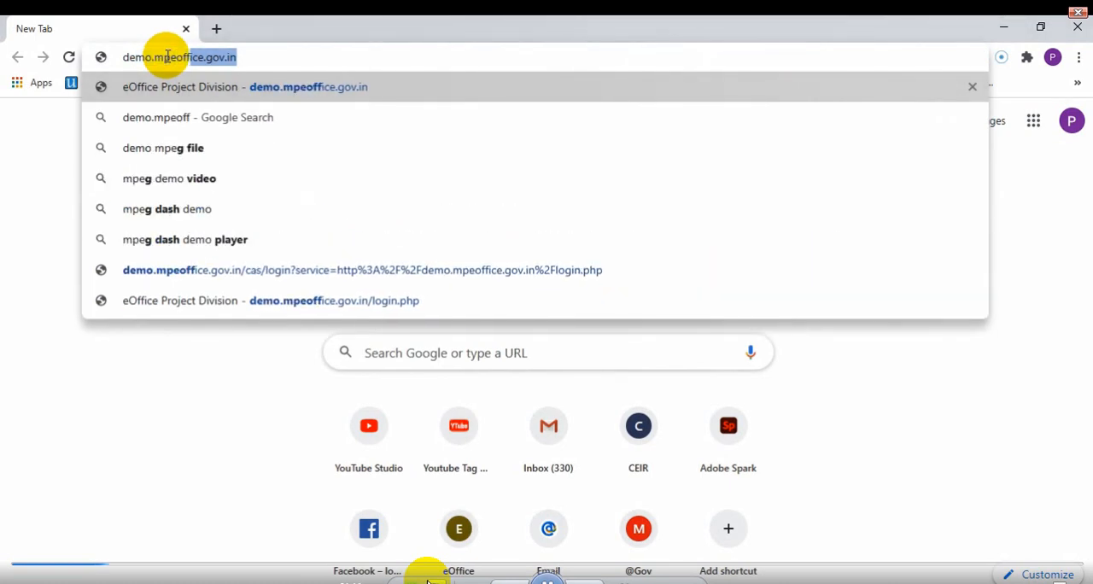
pyautogui.write('ice.gov.in')
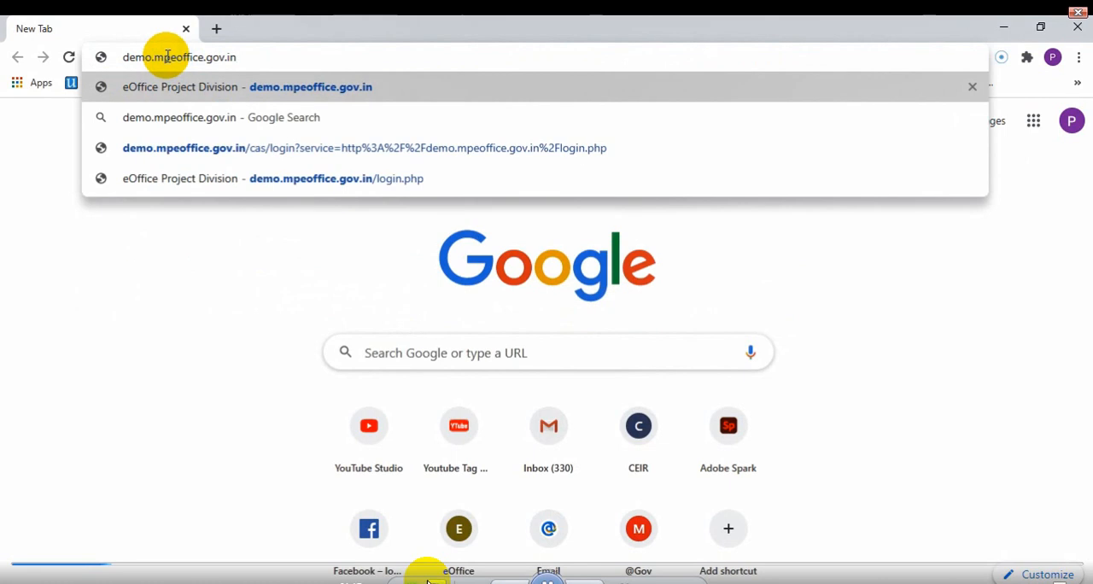
pyautogui.press('Return')
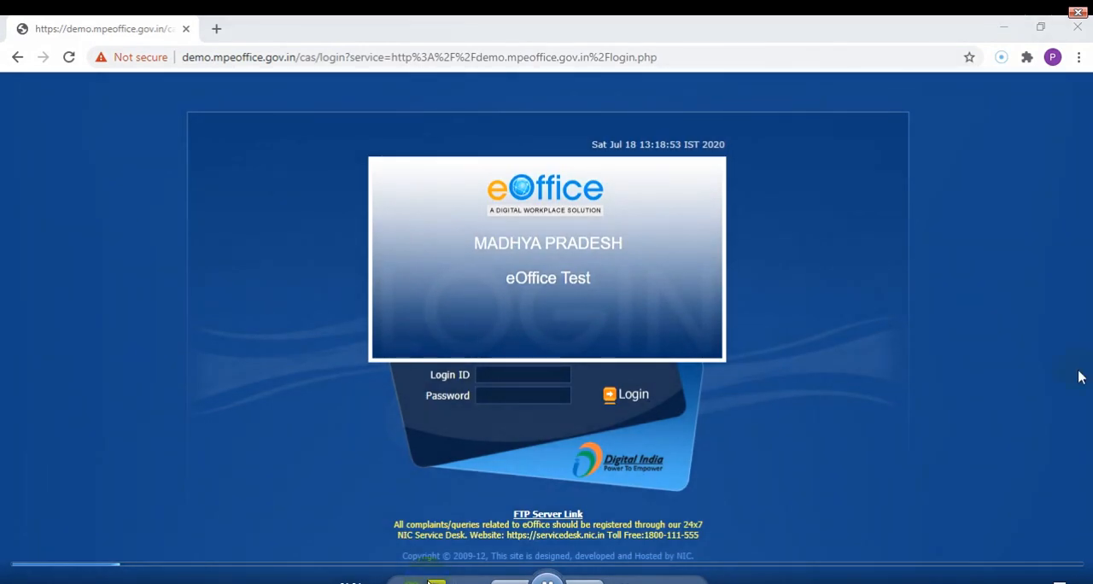
# Log in to the eOffice test site with the office superintendent's login ID and the account password.
pyautogui.click(523, 375)
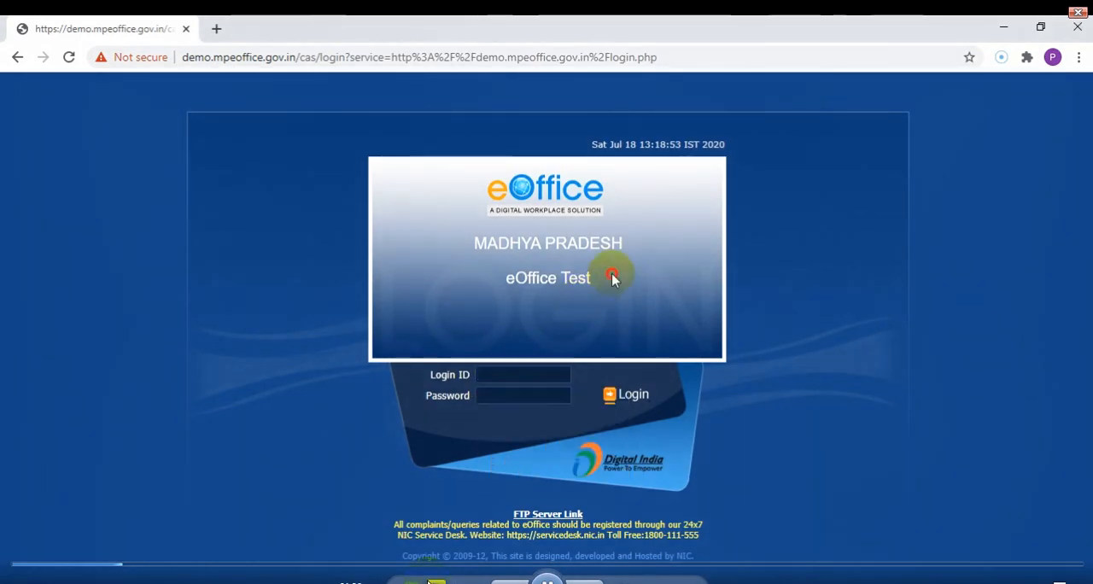
pyautogui.click(523, 373)
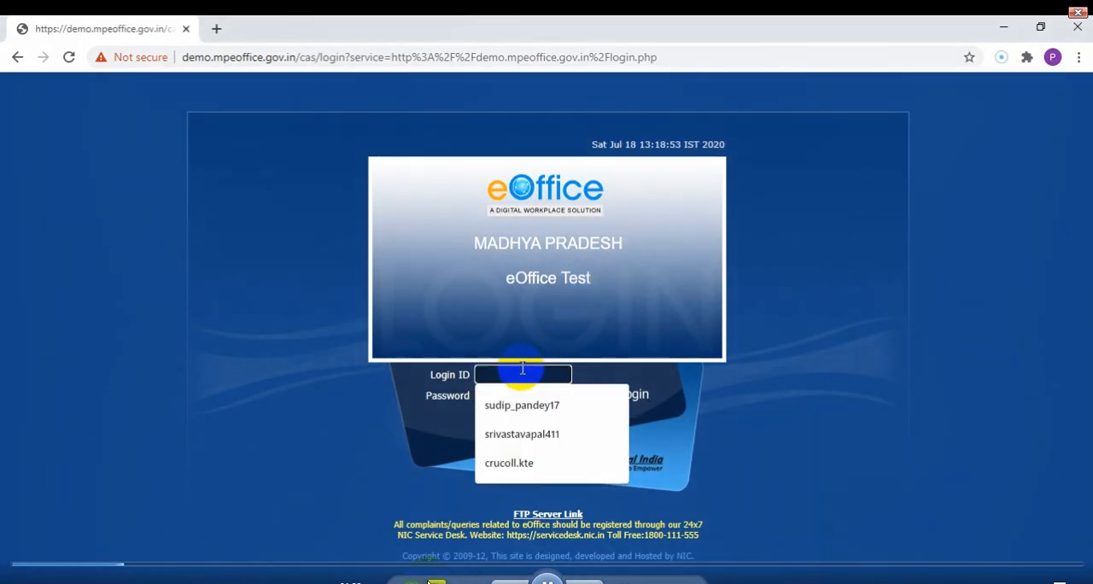
pyautogui.click(522, 369)
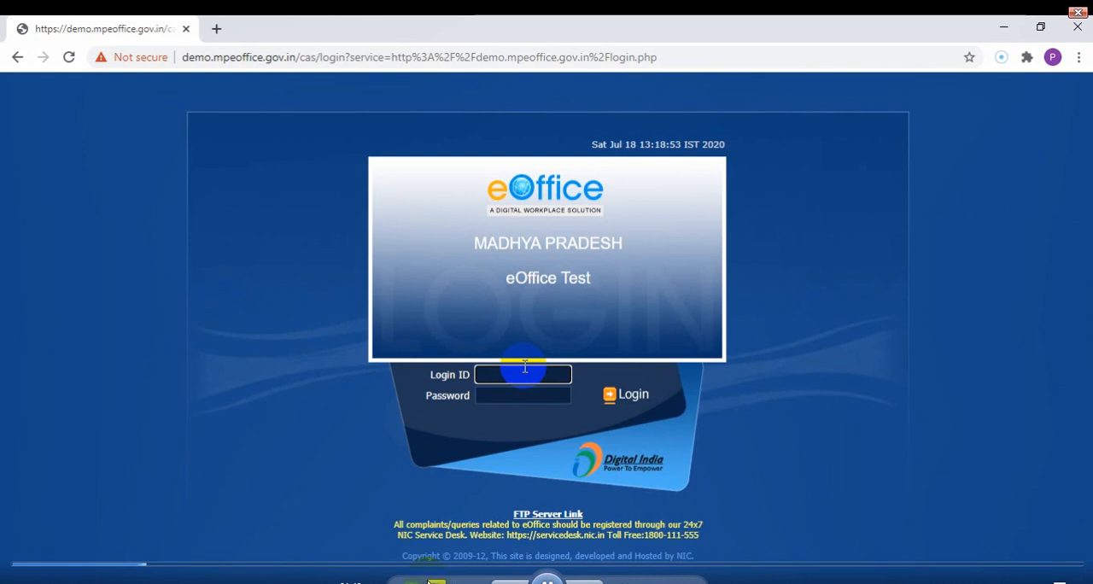
pyautogui.write('os')
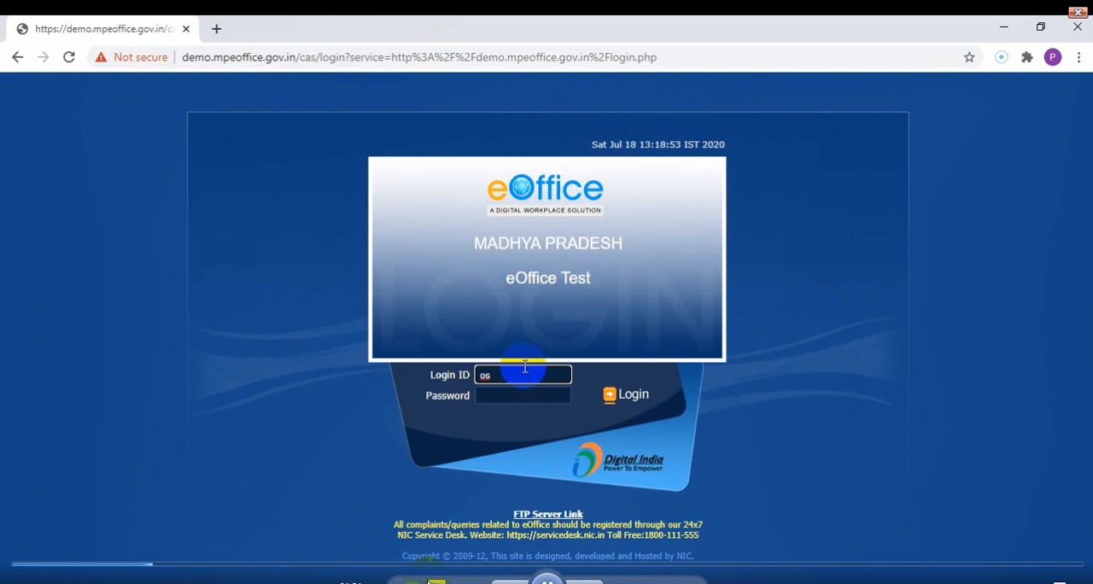
pyautogui.write('coll')
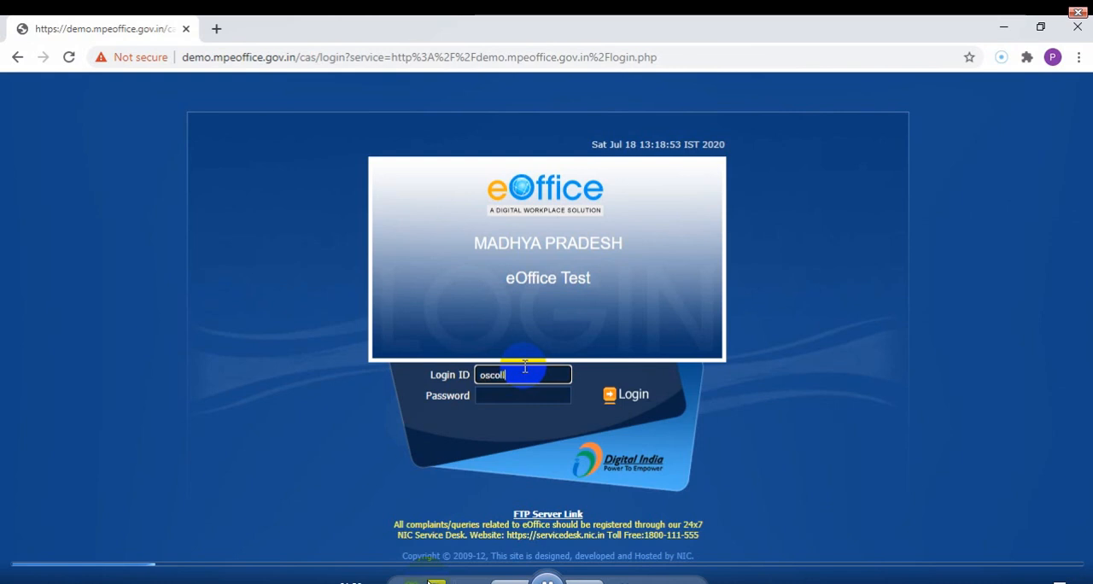
pyautogui.write('.kte')
pyautogui.press('Tab')
pyautogui.write('*')
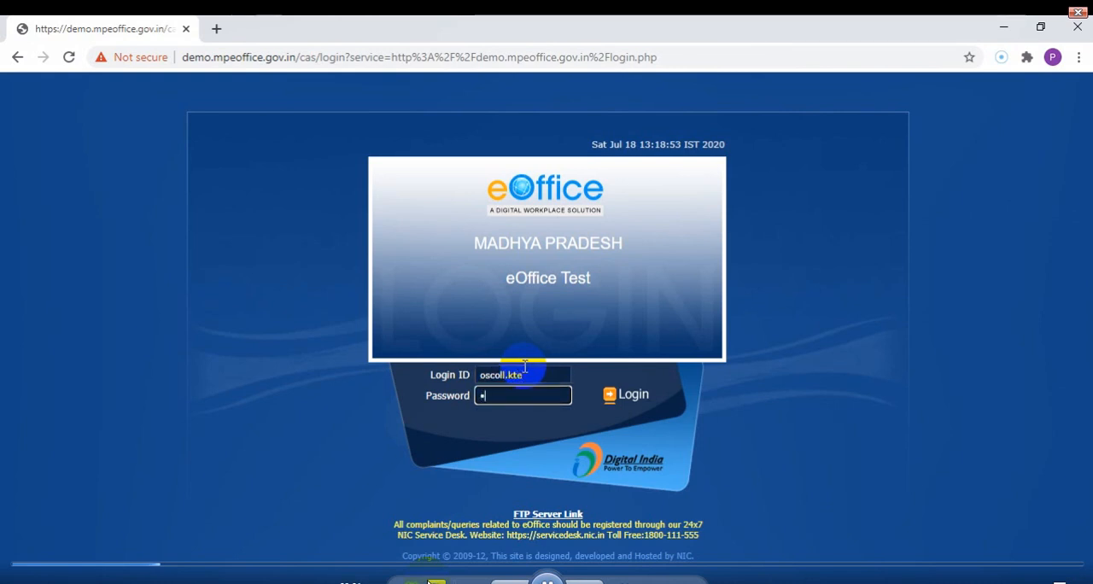
pyautogui.write('******')
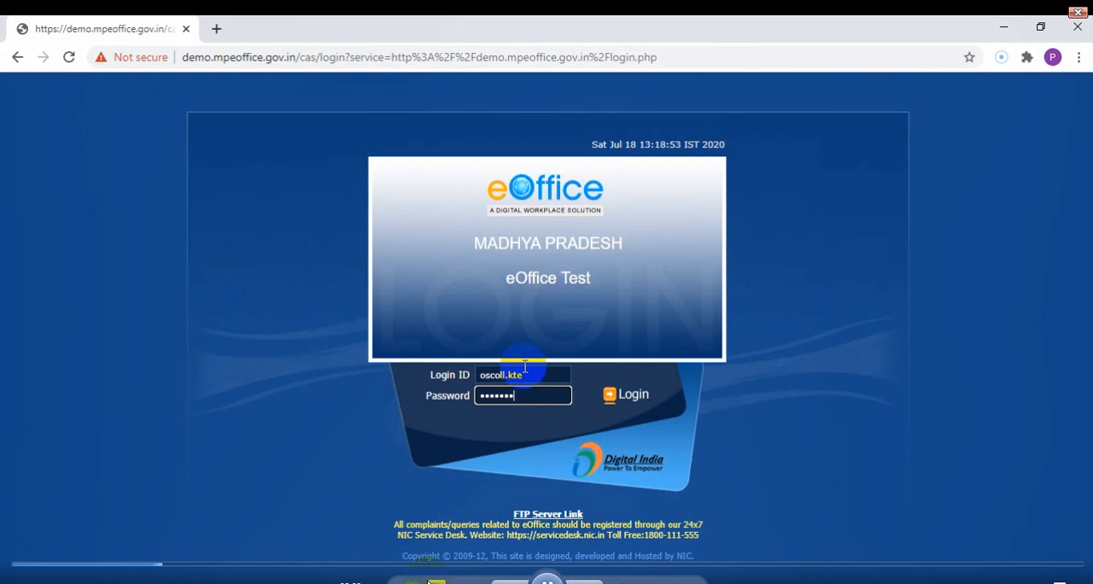
pyautogui.click(646, 401)
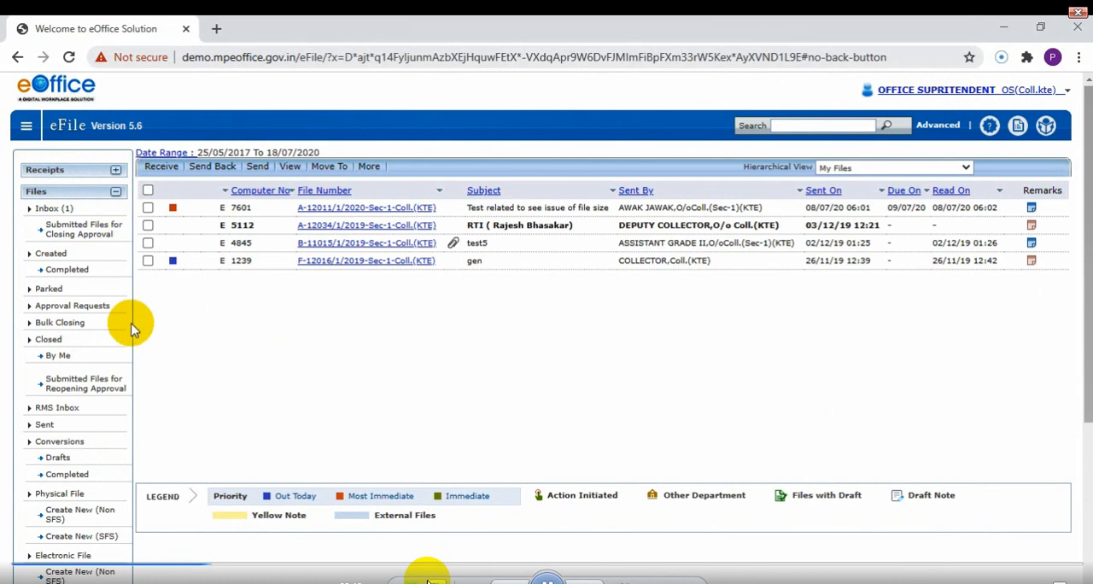
# Start creating a new Non SFS electronic file.
pyautogui.scroll(-2, 133, 331)
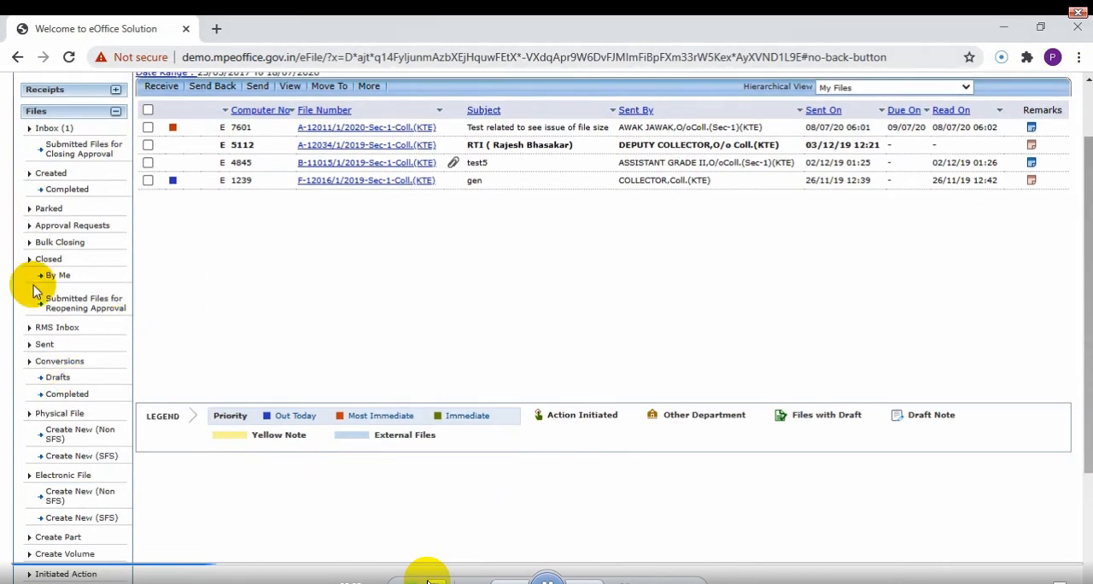
pyautogui.scroll(-2, 34, 282)
pyautogui.scroll(-2, 34, 282)
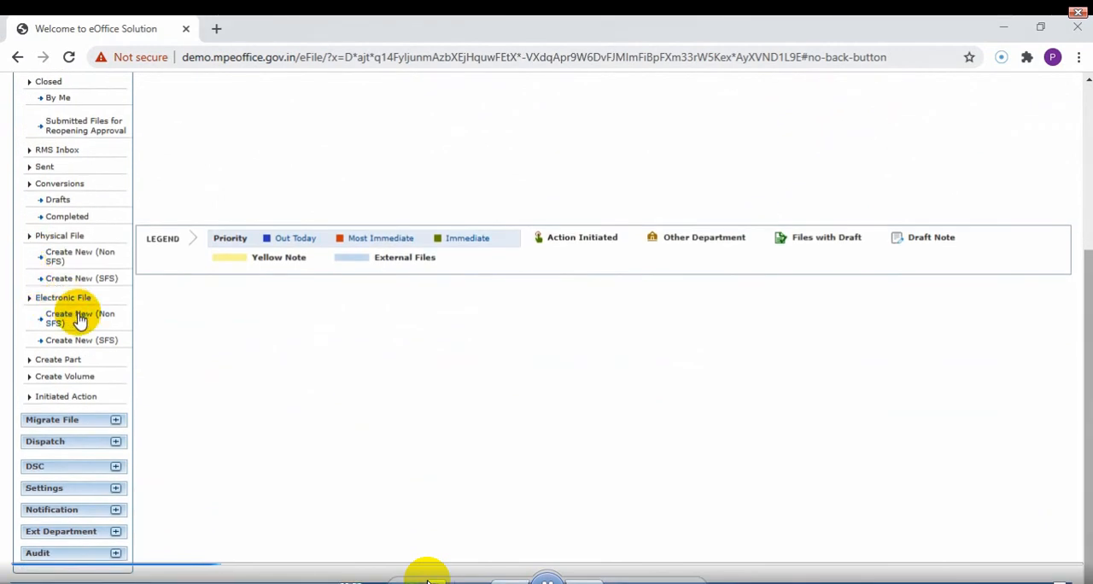
pyautogui.click(80, 319)
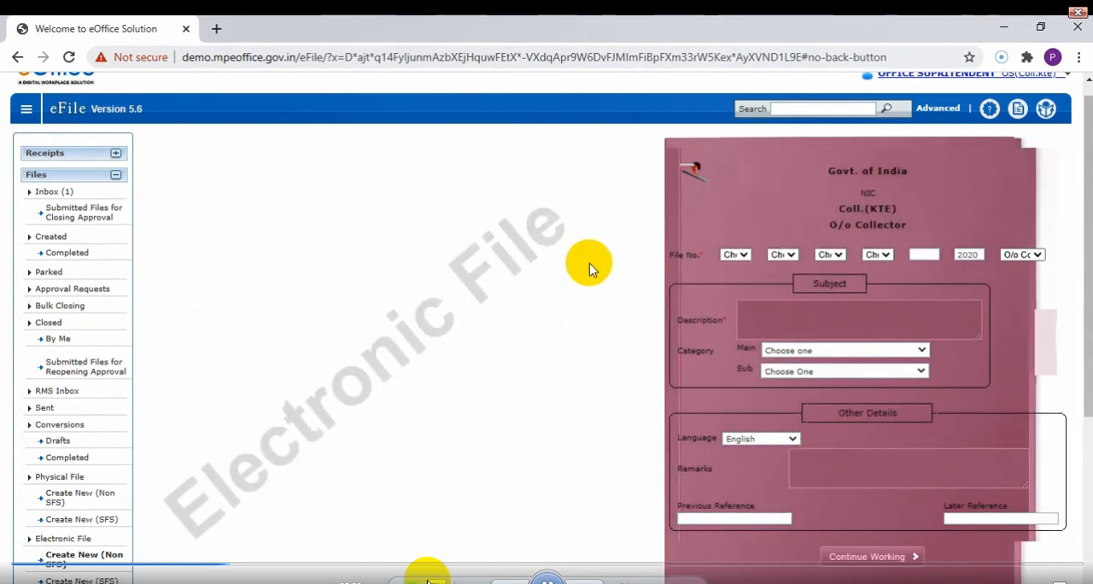
# Set the first two file number heads to A - Establishments and 12 - Recruitment.
pyautogui.click(733, 256)
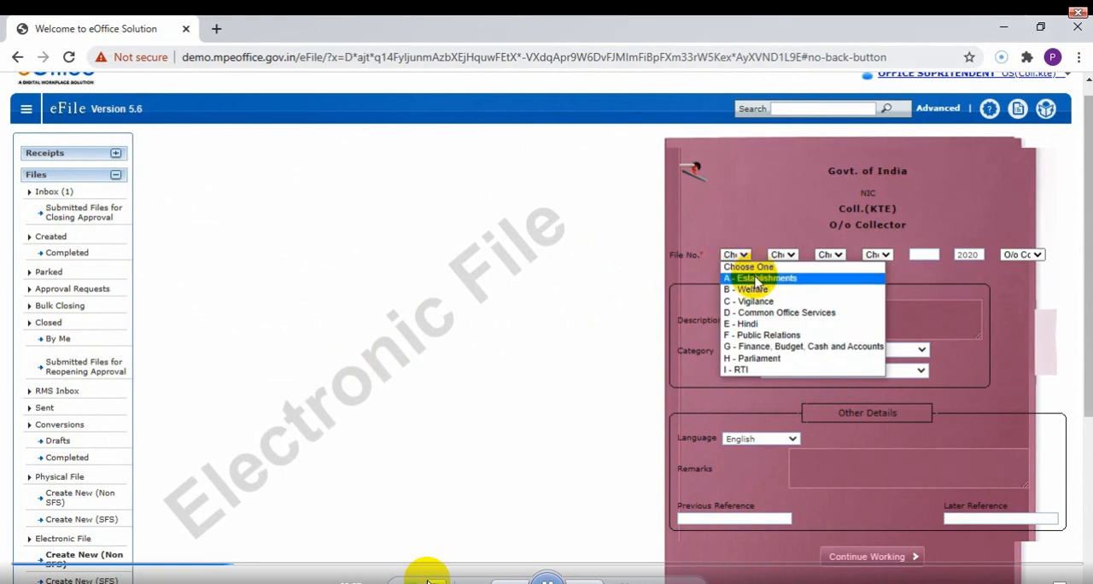
pyautogui.click(755, 282)
pyautogui.click(785, 256)
pyautogui.click(787, 268)
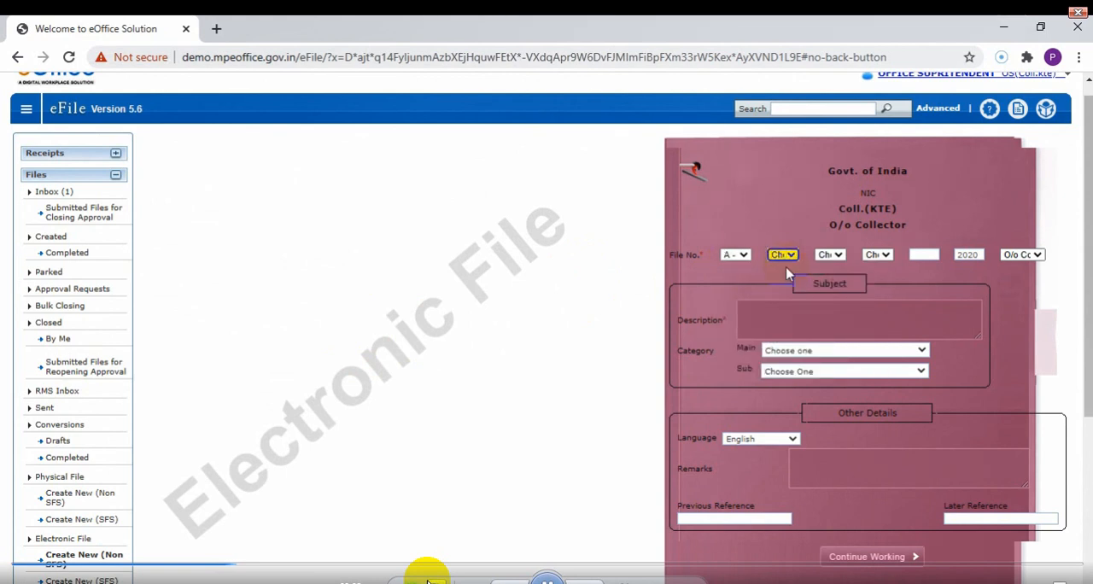
pyautogui.click(785, 258)
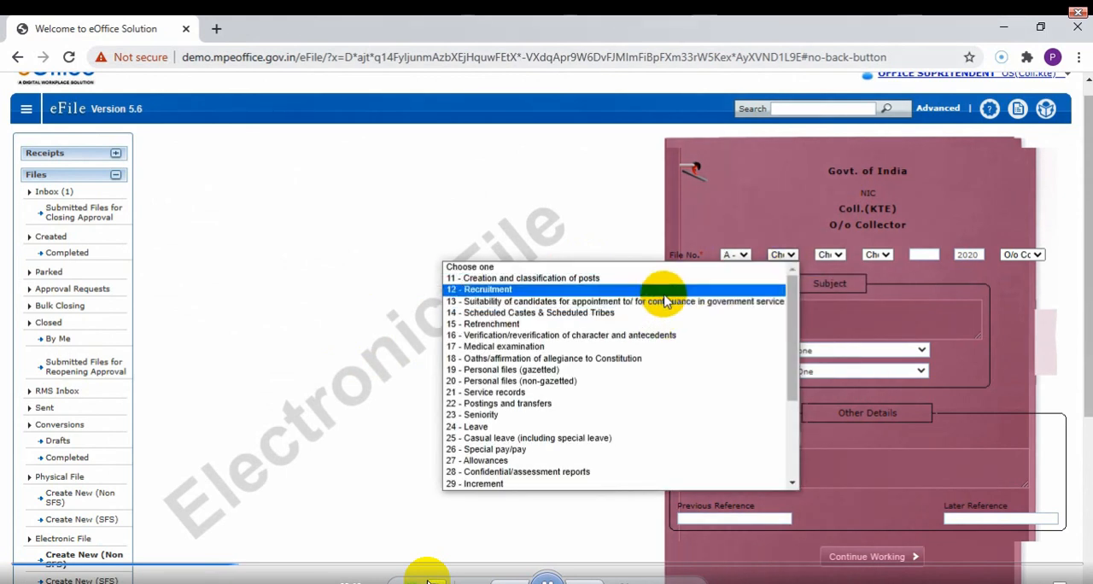
pyautogui.click(760, 296)
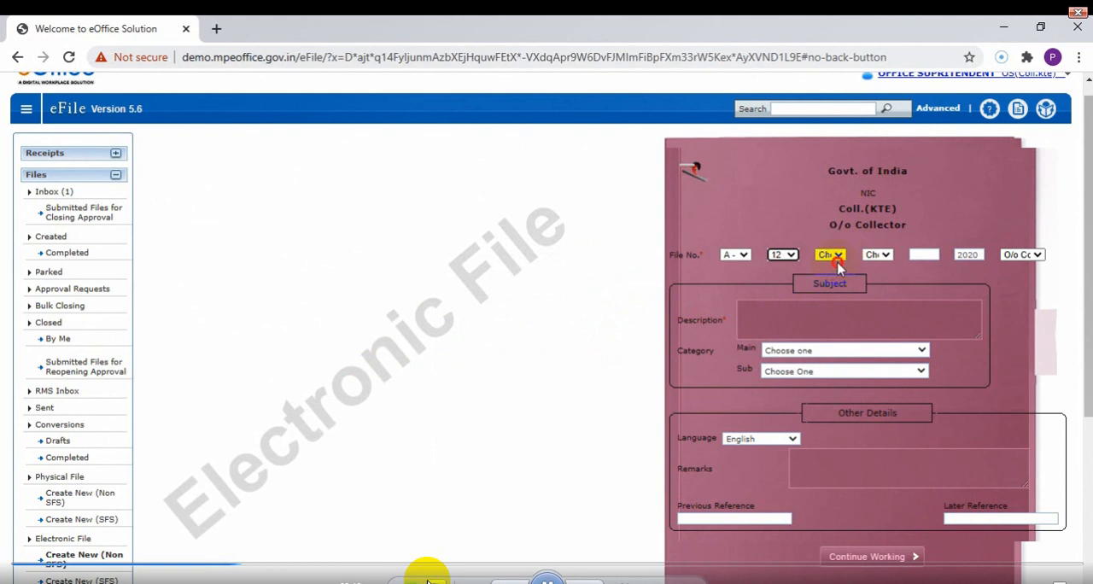
# Set the third file number head to 11 - Recruitment (general aspects) and select O/o Collector as the section.
pyautogui.click(834, 255)
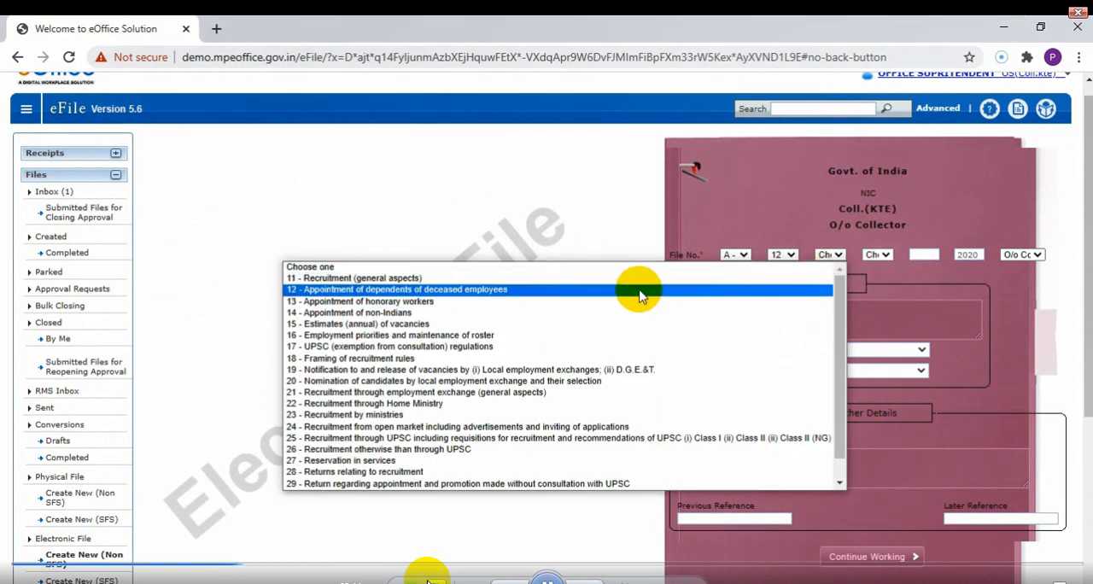
pyautogui.click(646, 282)
pyautogui.click(883, 255)
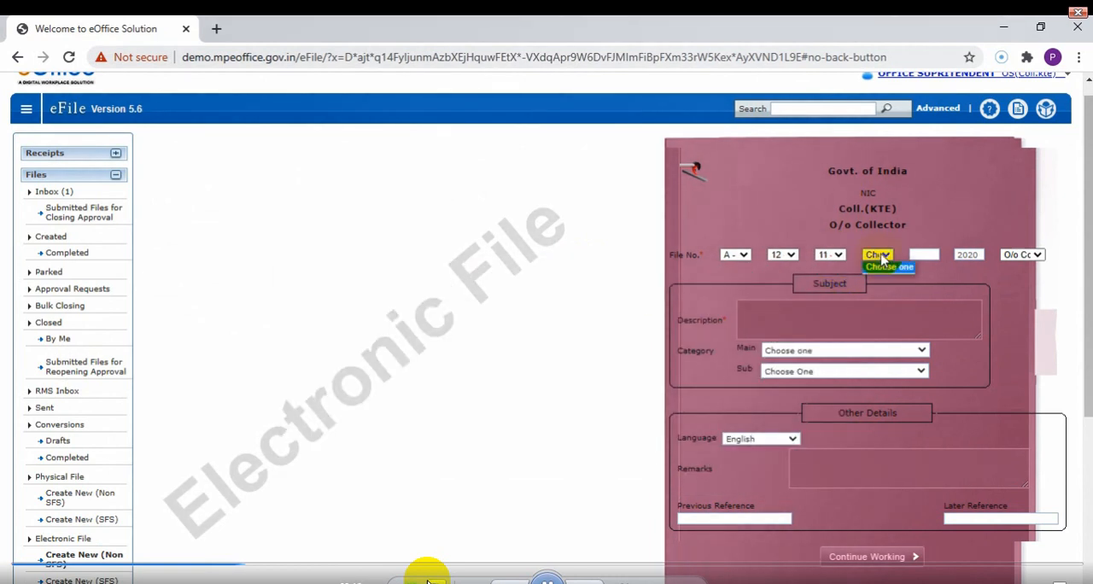
pyautogui.click(920, 253)
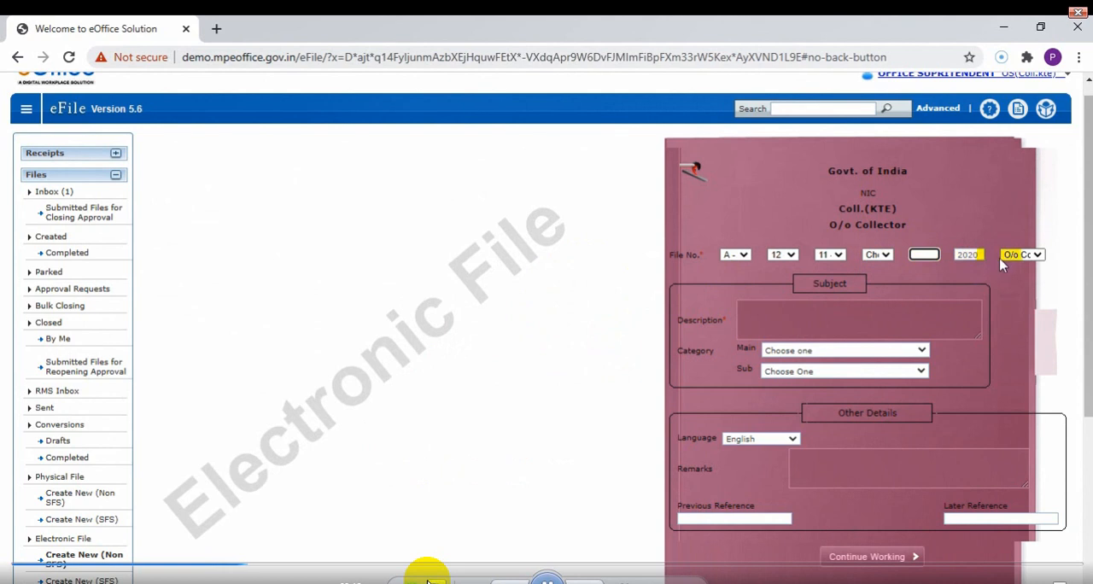
pyautogui.click(1036, 255)
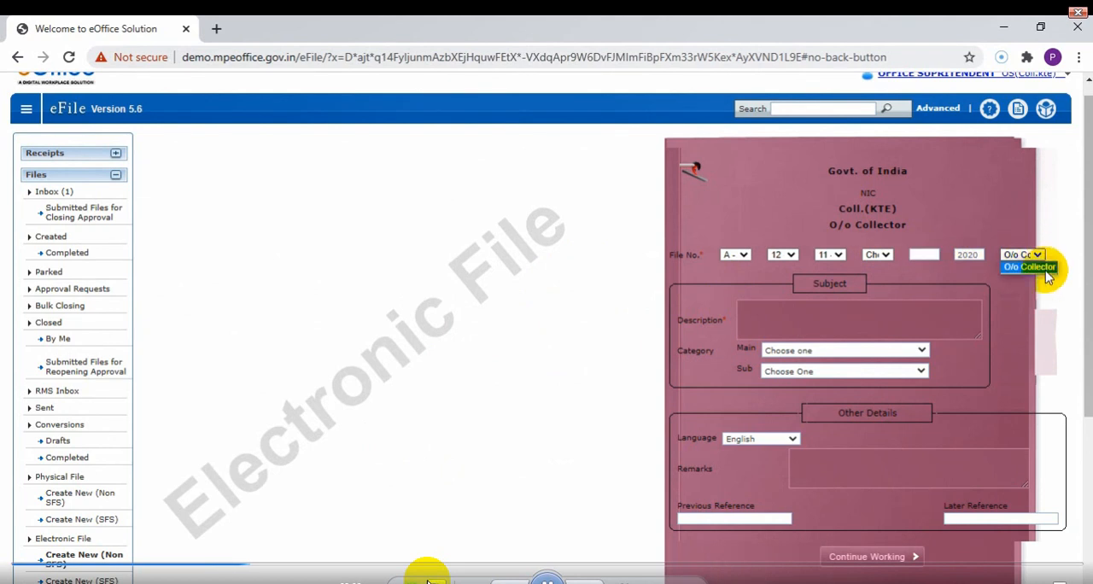
pyautogui.click(1021, 267)
# Enter the subject description "Recruitment Related Test File." and set the main category to Establishment Matters, leaving the sub category unselected.
pyautogui.click(808, 309)
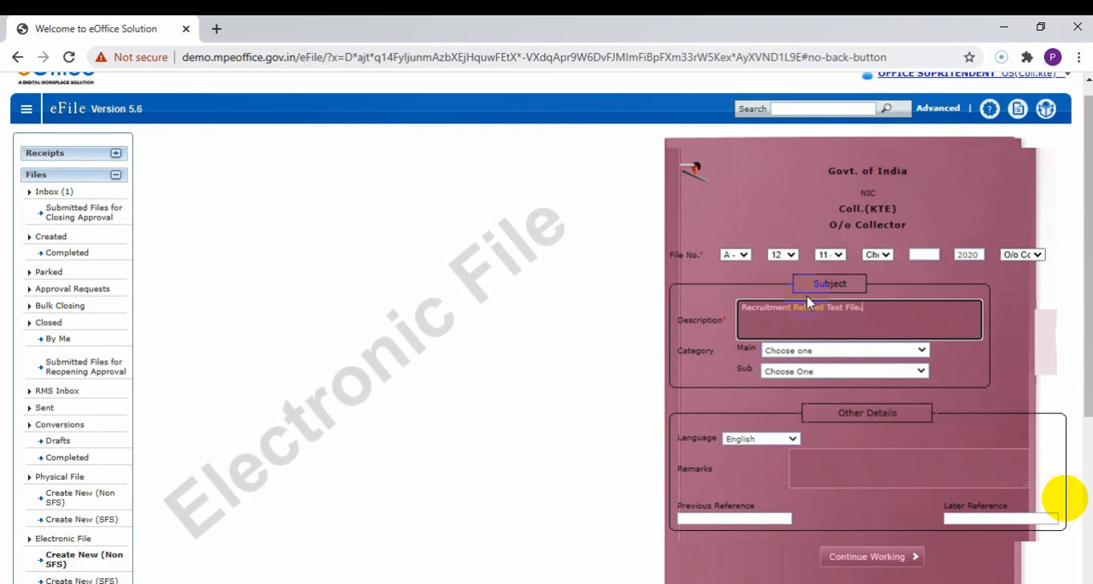
pyautogui.scroll(-2, 807, 301)
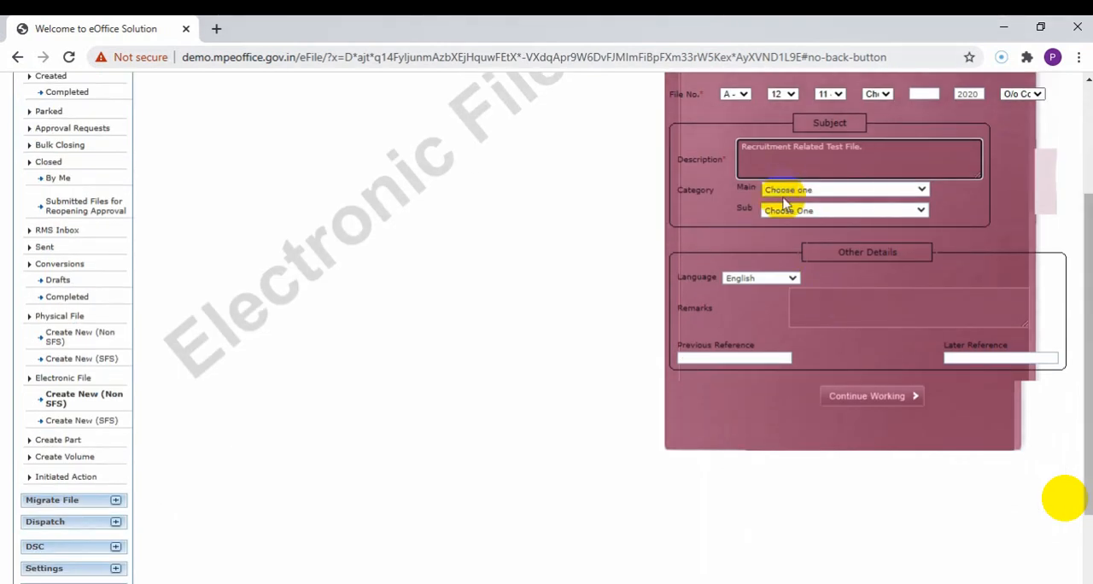
pyautogui.click(771, 190)
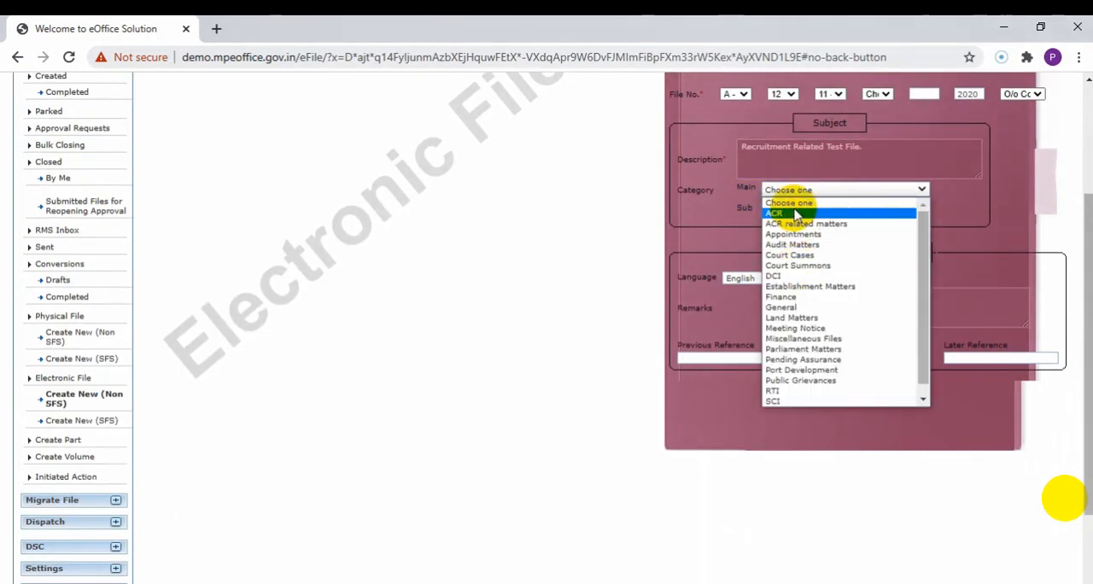
pyautogui.click(805, 286)
pyautogui.click(808, 211)
pyautogui.click(799, 220)
pyautogui.click(788, 211)
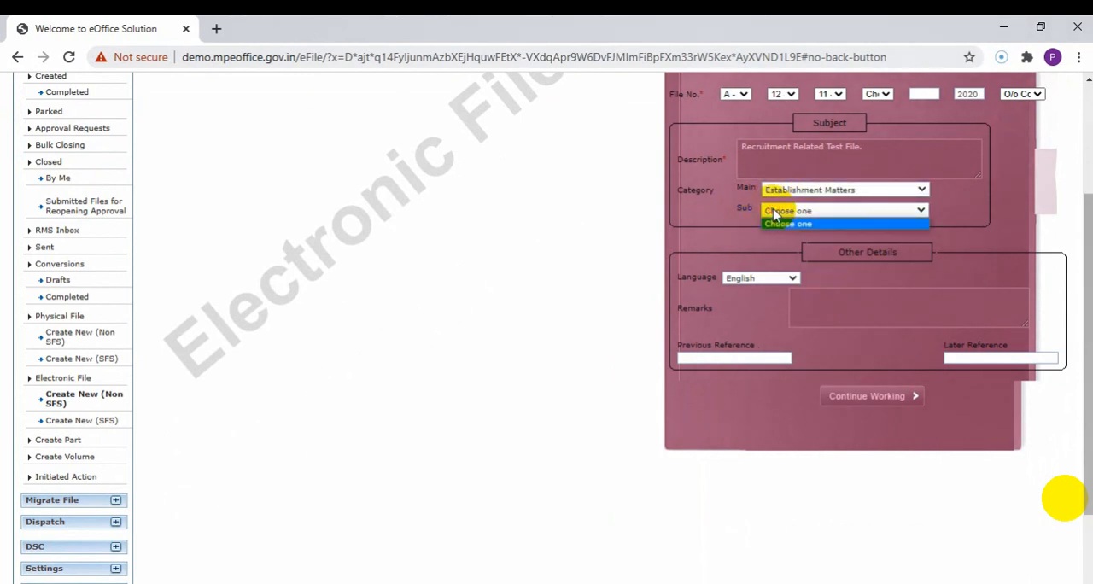
pyautogui.click(784, 219)
# Set the file's language to English and enter the remarks "Urgent Test", leaving the previous and later references empty.
pyautogui.scroll(-1, 888, 282)
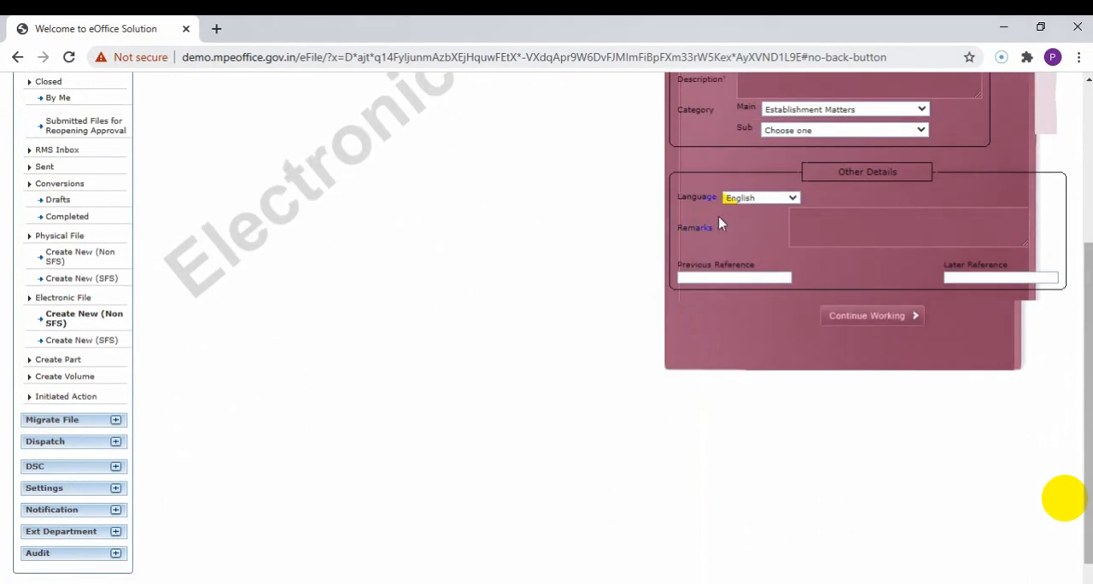
pyautogui.click(747, 199)
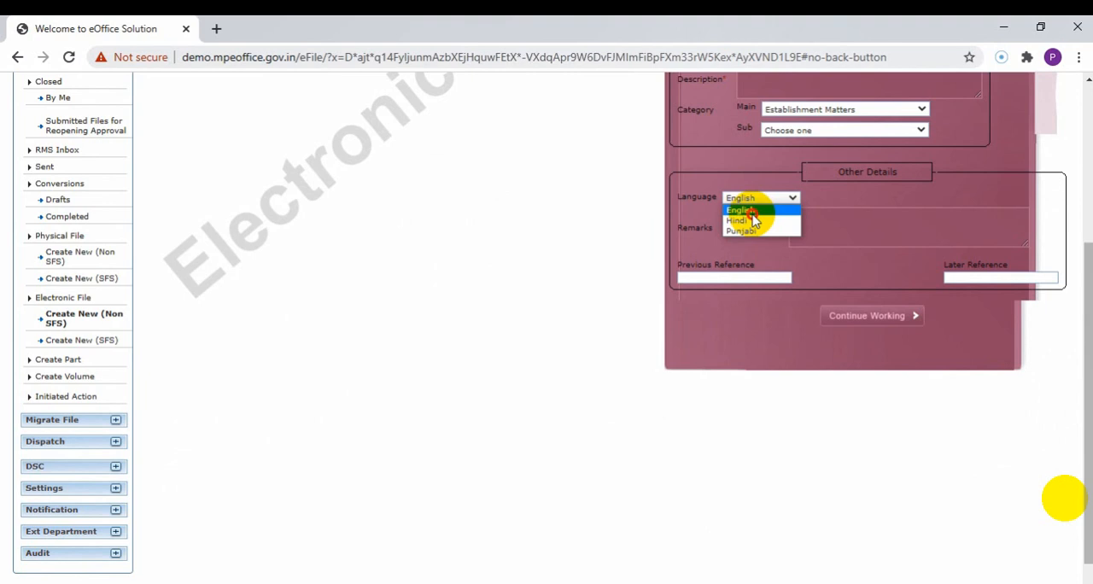
pyautogui.click(750, 211)
pyautogui.click(822, 222)
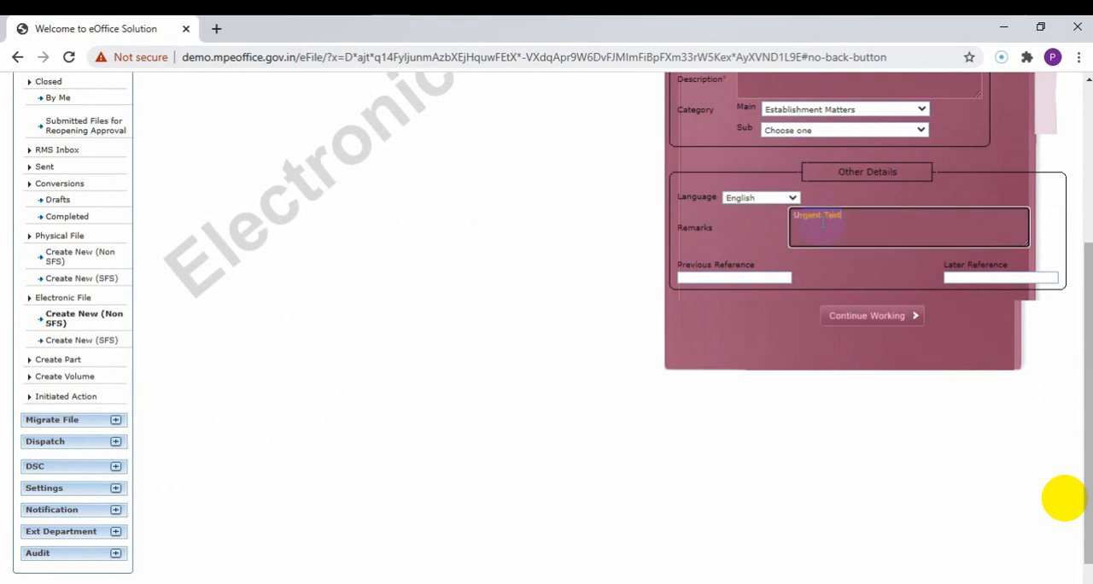
pyautogui.click(688, 276)
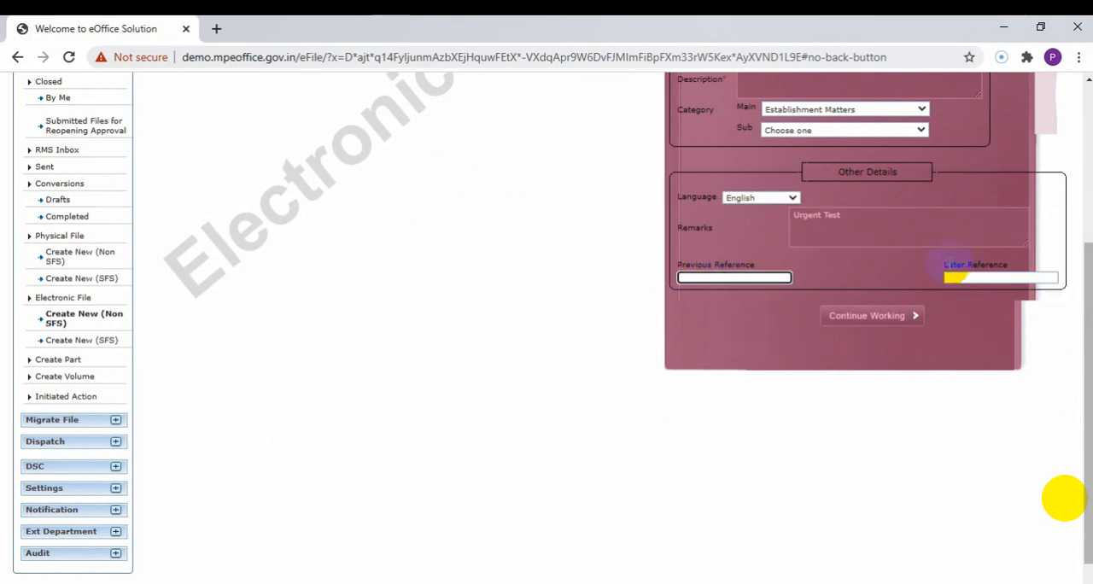
pyautogui.click(953, 275)
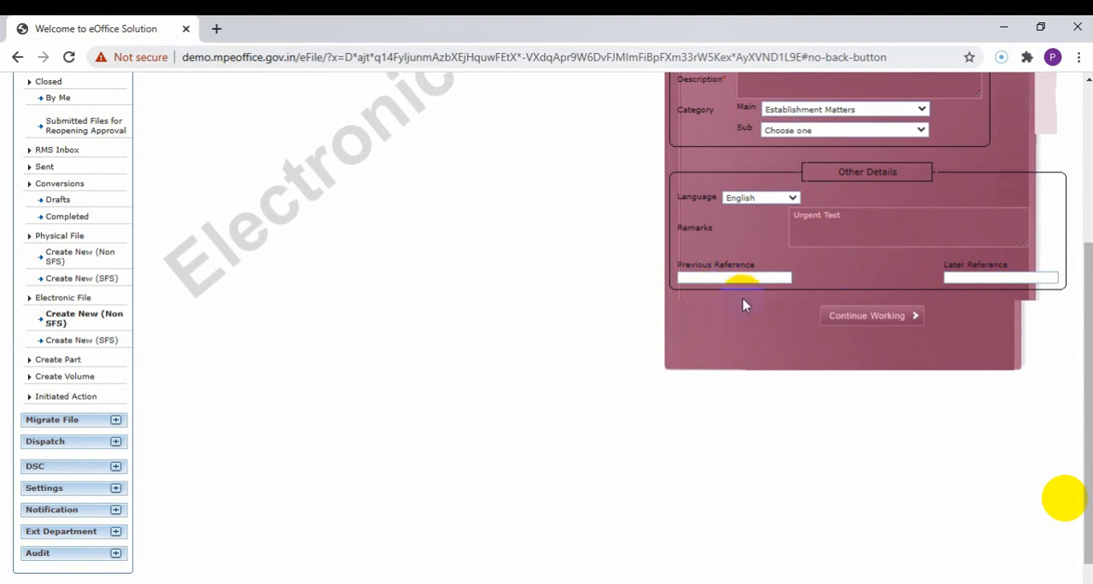
# Review the completed details of the new electronic file, continue working, and confirm generating its file number.
pyautogui.scroll(2, 745, 306)
pyautogui.scroll(2, 796, 350)
pyautogui.scroll(-3, 796, 351)
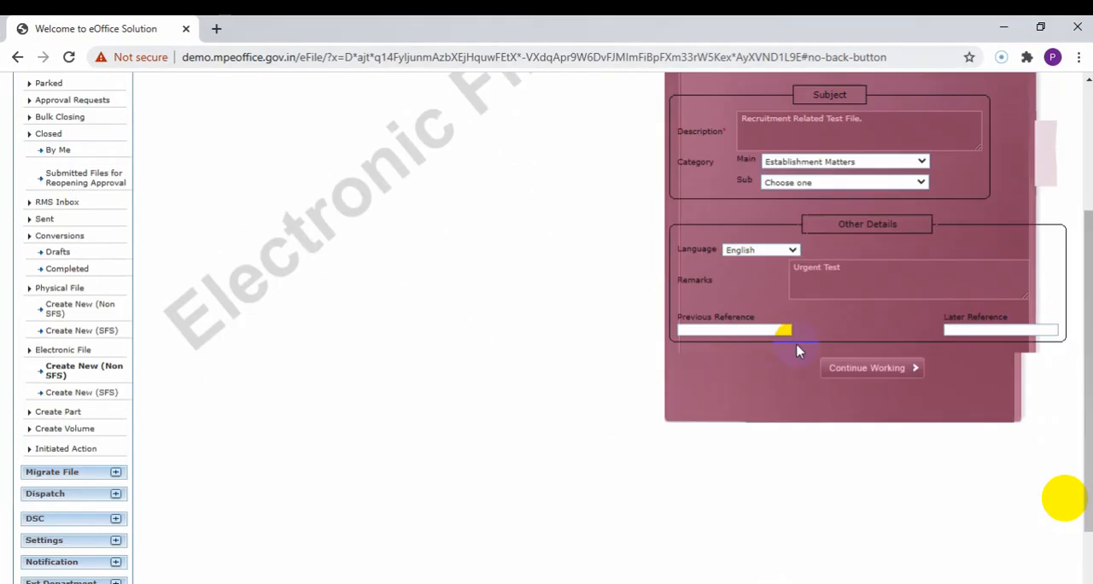
pyautogui.scroll(-1, 797, 351)
pyautogui.scroll(4, 796, 346)
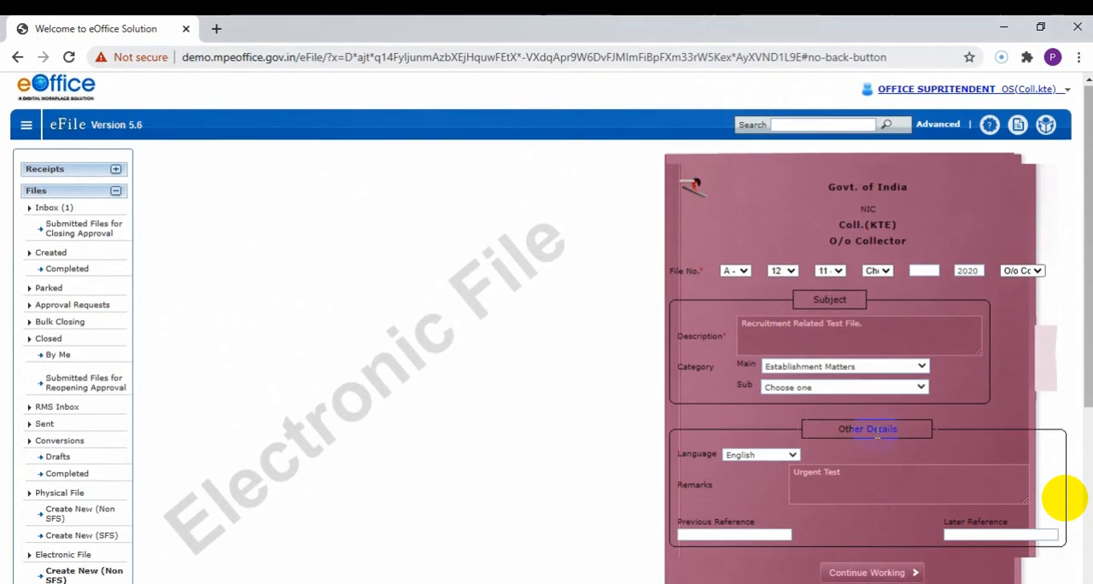
pyautogui.scroll(-4, 861, 410)
pyautogui.click(881, 343)
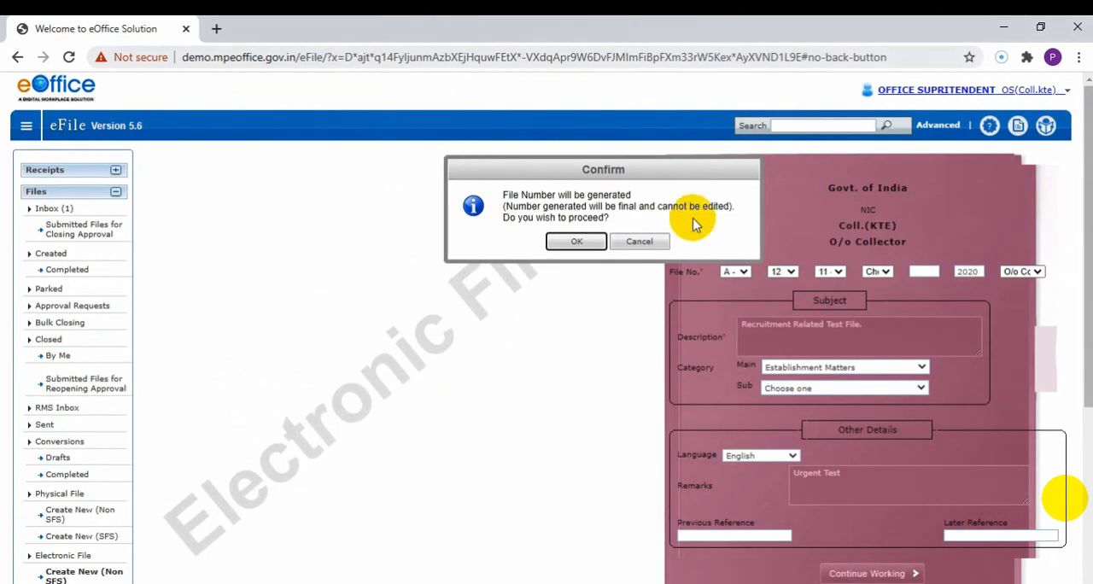
pyautogui.click(577, 241)
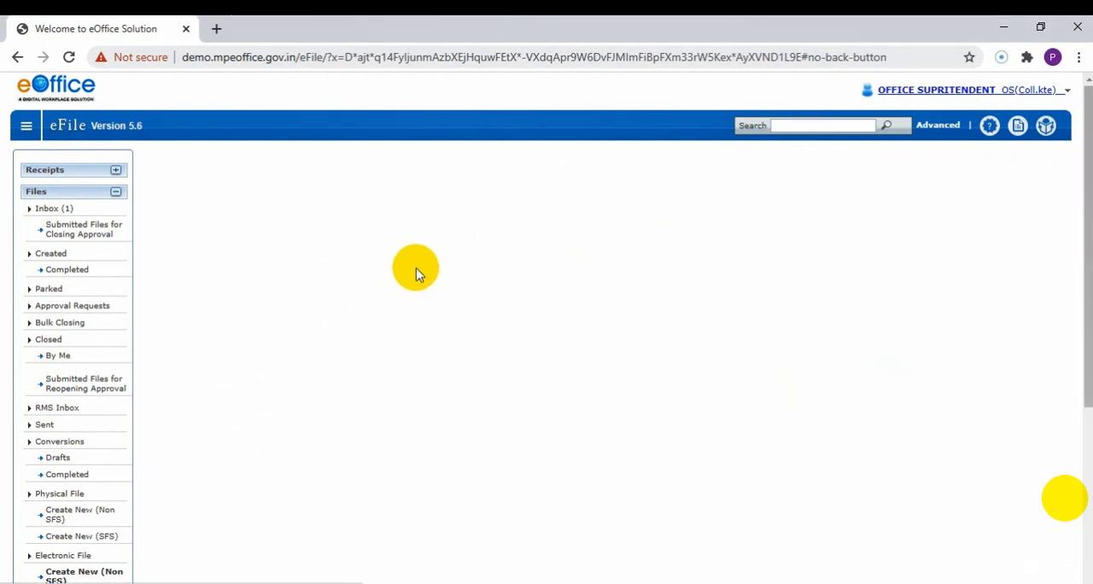
# Examine the new file's empty green noting area and its correspondence pane.
pyautogui.scroll(-1, 416, 262)
pyautogui.scroll(1, 417, 261)
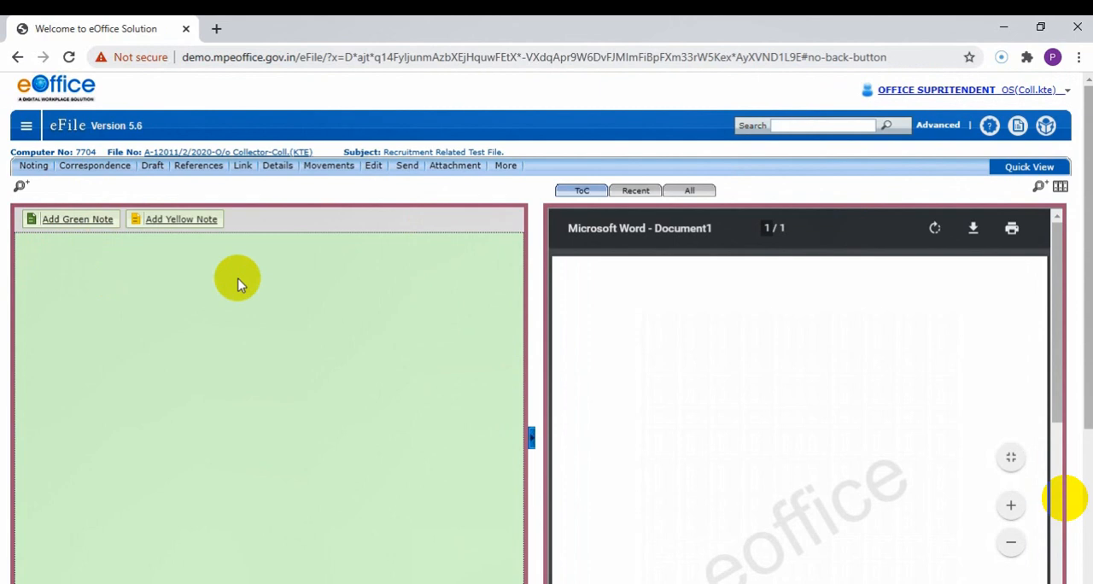
pyautogui.scroll(-1, 195, 398)
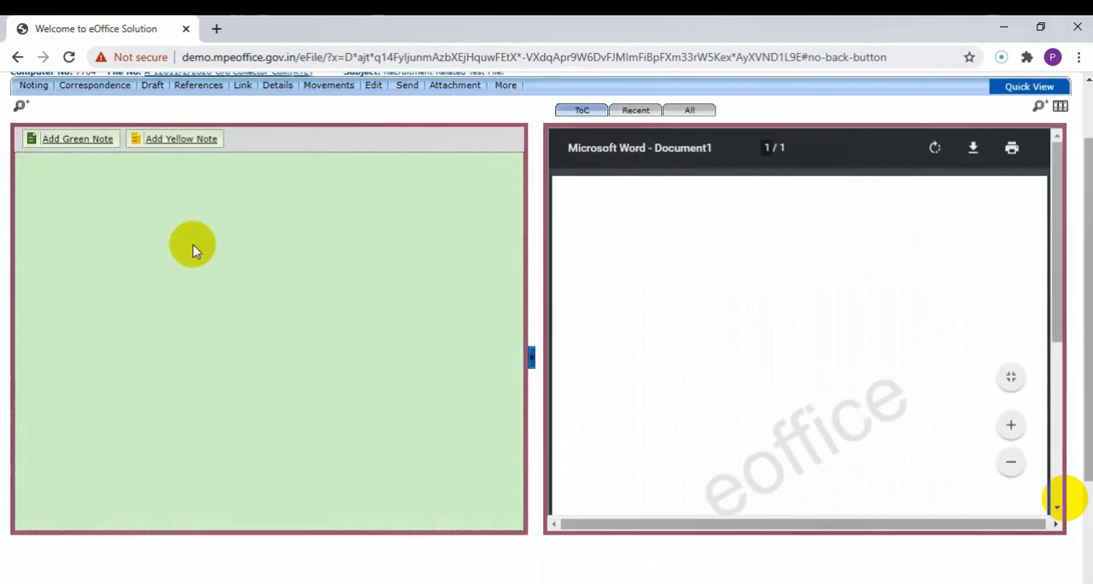
pyautogui.scroll(1, 544, 321)
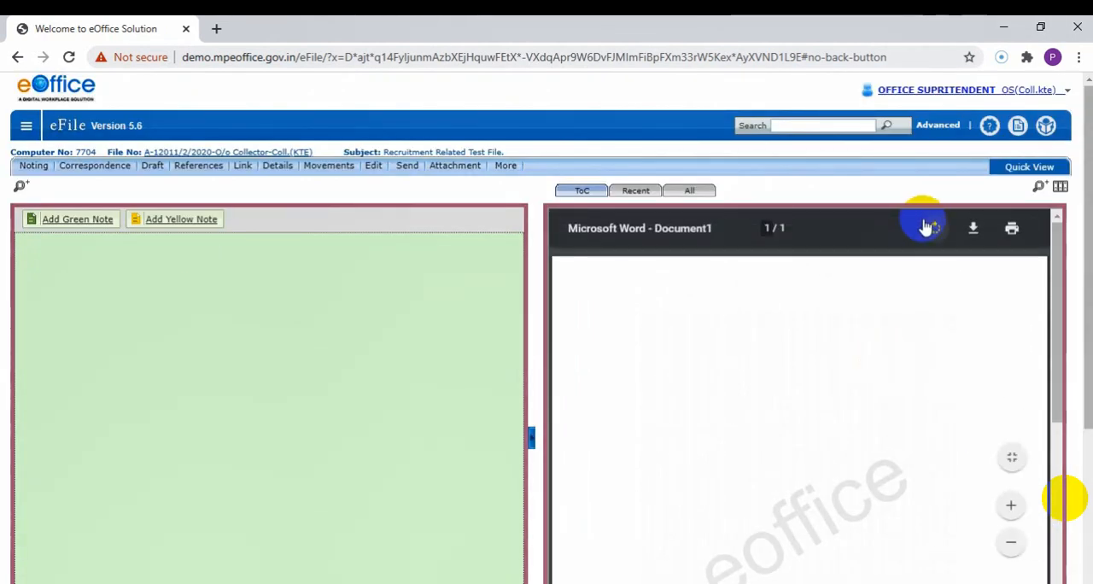
pyautogui.click(26, 126)
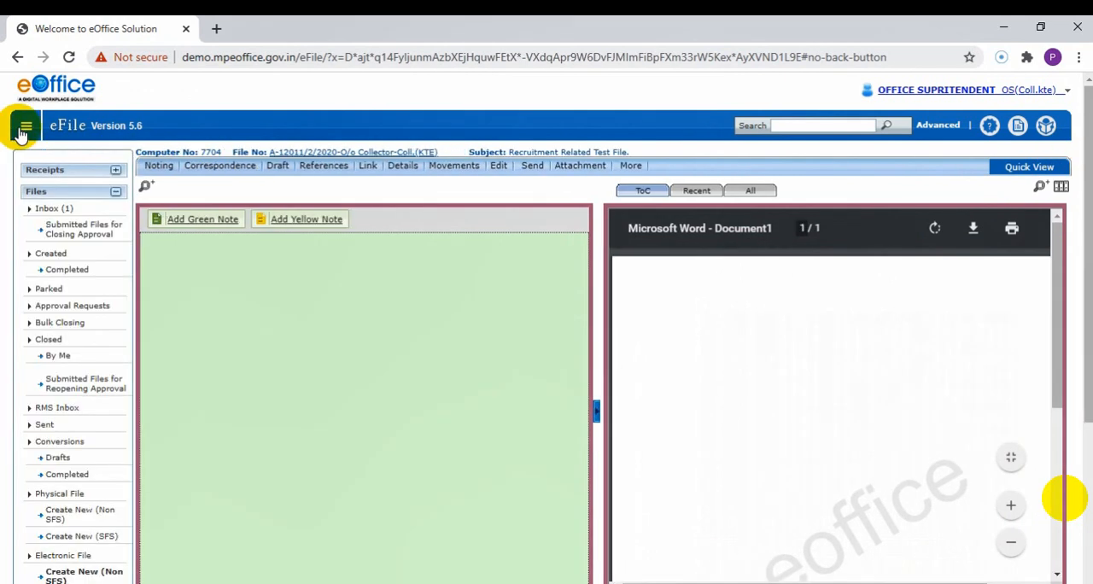
pyautogui.click(27, 126)
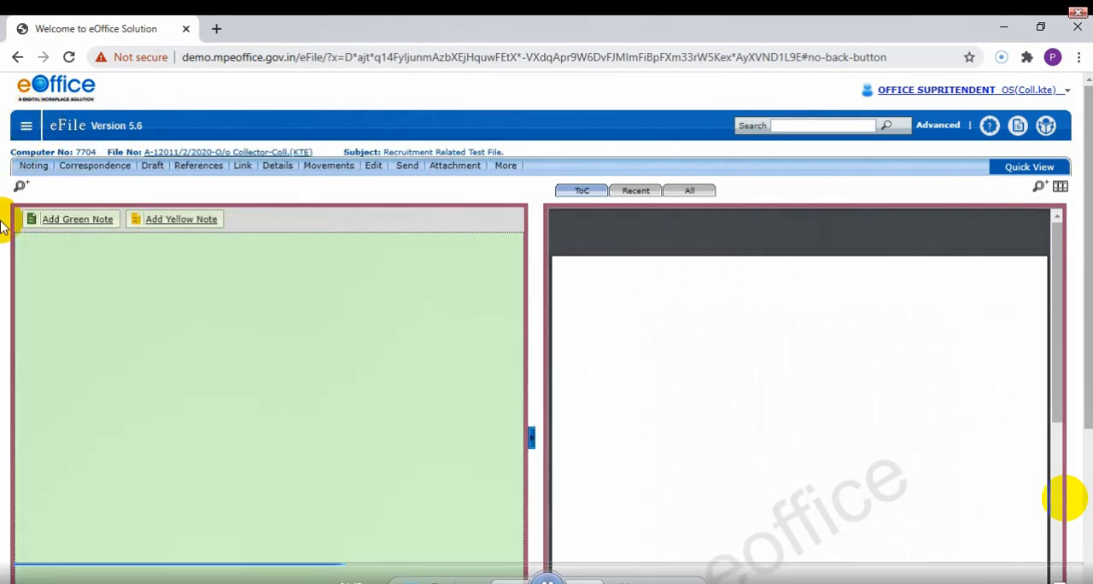
# Show the navigation menu and open the list of completed files under Created.
pyautogui.click(29, 126)
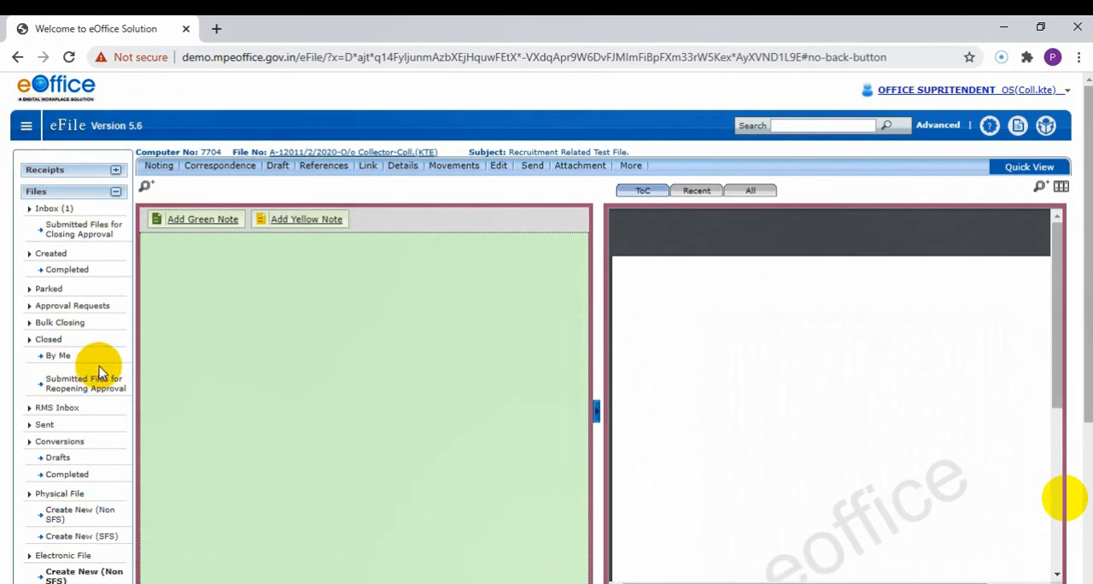
pyautogui.scroll(-2, 98, 335)
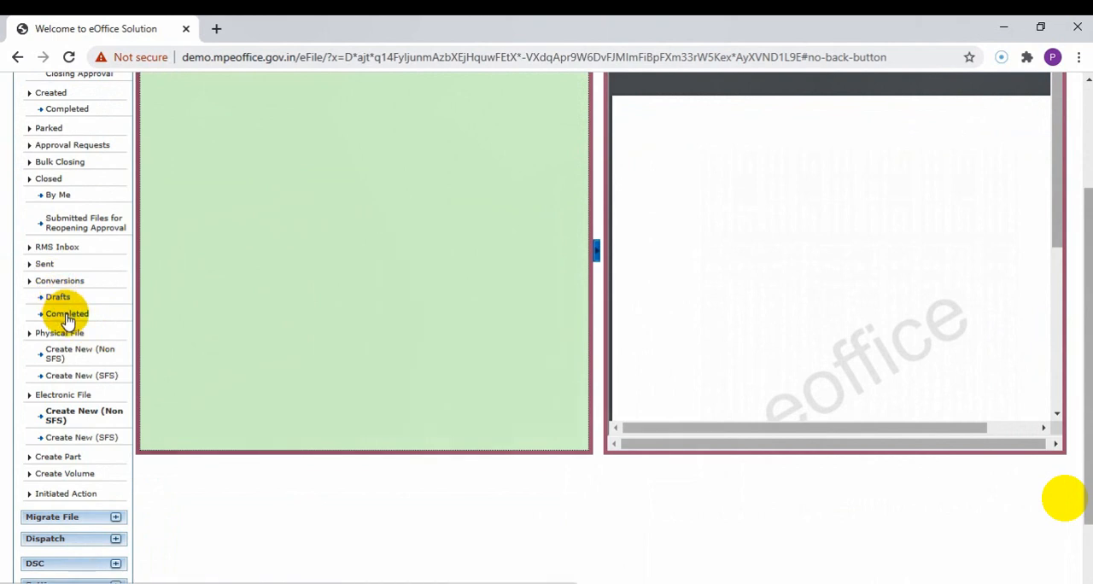
pyautogui.scroll(1, 67, 307)
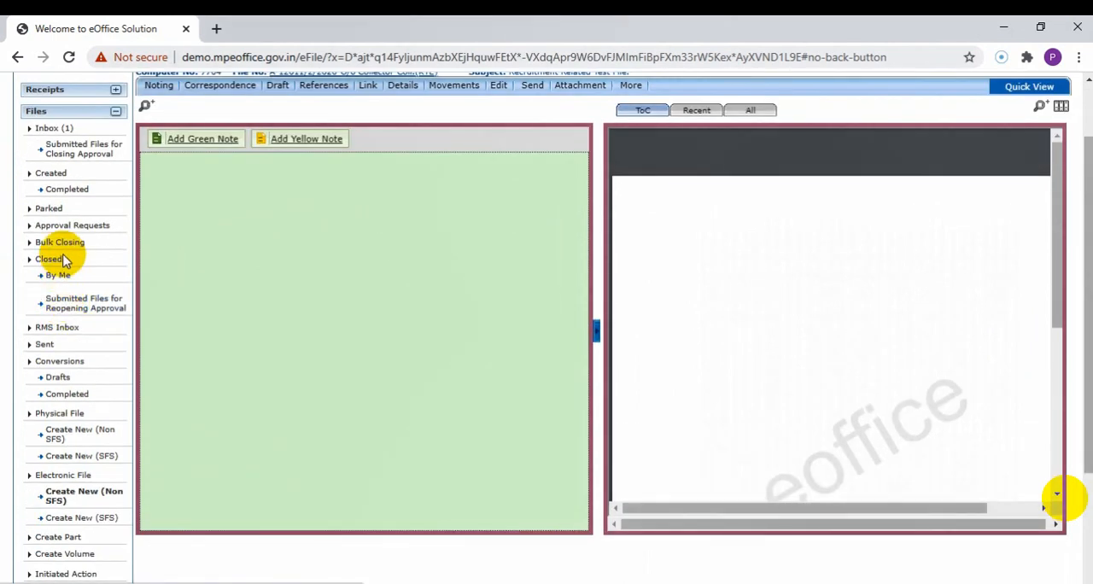
pyautogui.click(66, 190)
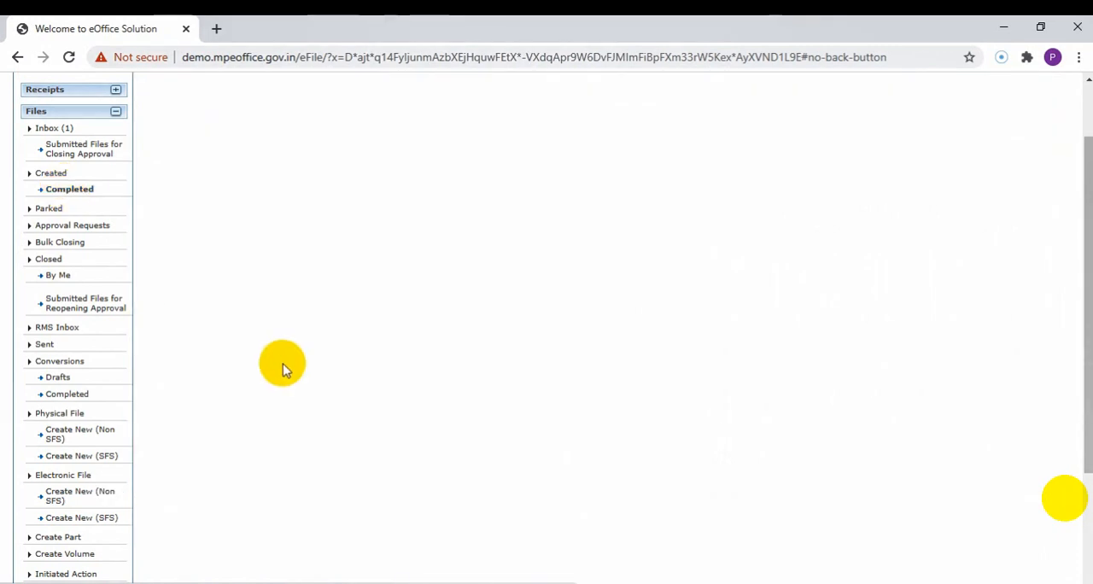
pyautogui.scroll(1, 290, 371)
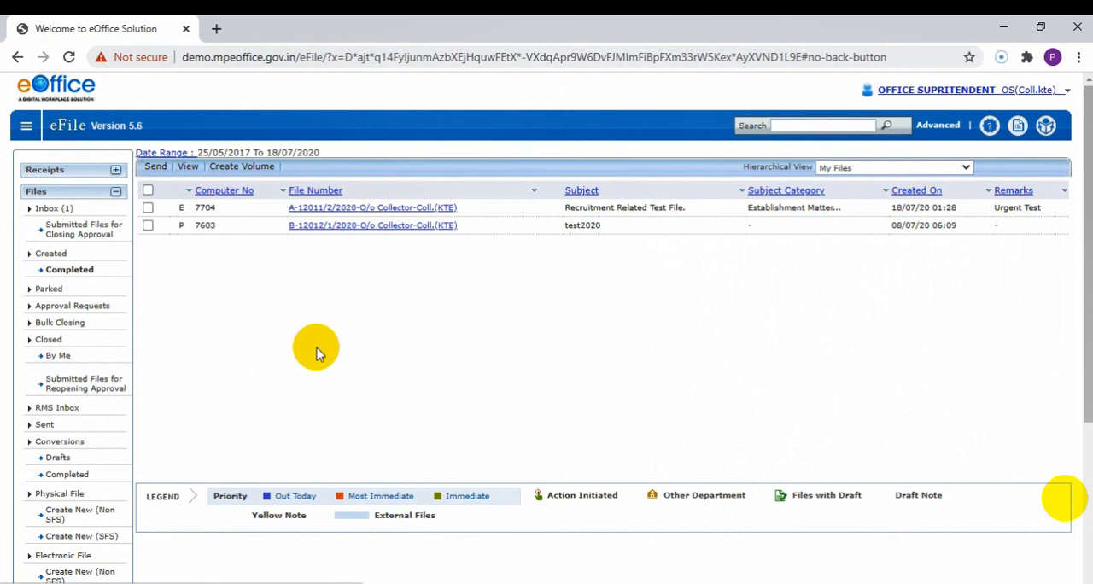
# Examine the file type, subject and subject category of the newly created recruitment file in the list.
pyautogui.click(176, 210)
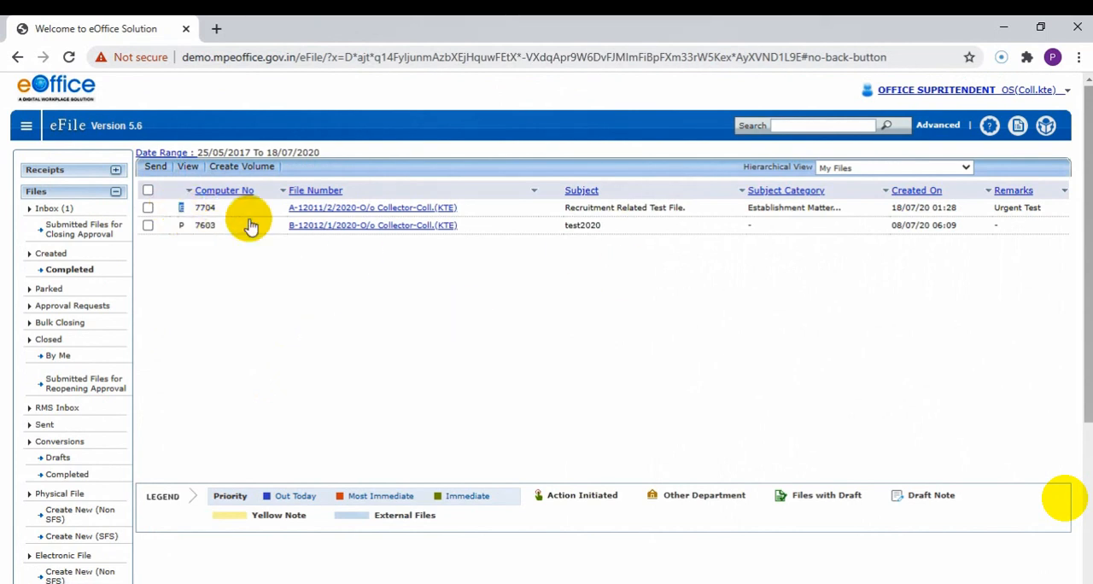
pyautogui.click(559, 206)
pyautogui.moveTo(560, 206); pyautogui.dragTo(677, 210)
pyautogui.click(774, 348)
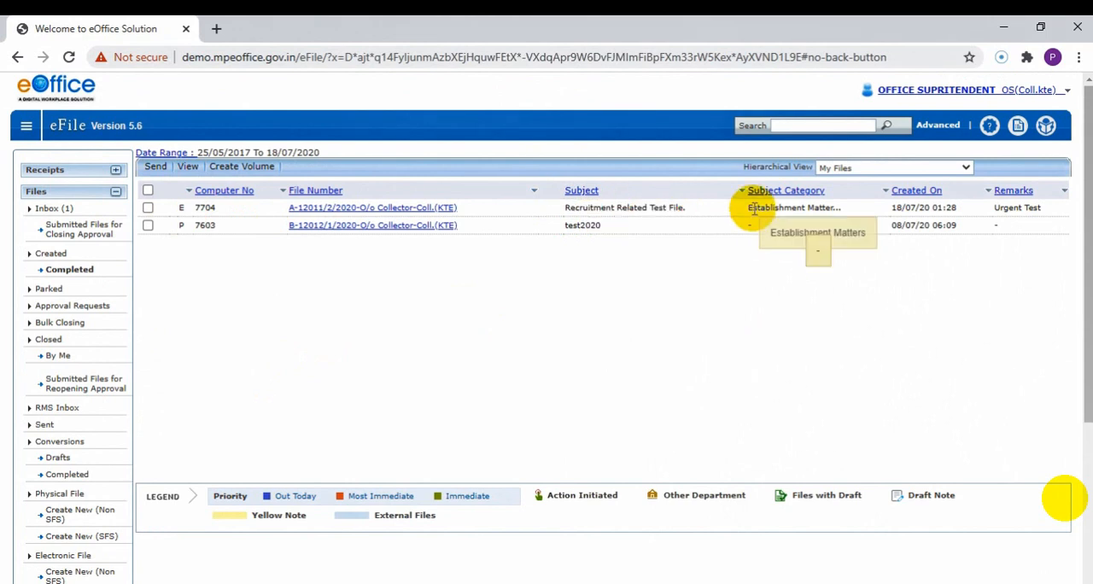
pyautogui.moveTo(750, 207); pyautogui.dragTo(841, 206)
pyautogui.click(855, 291)
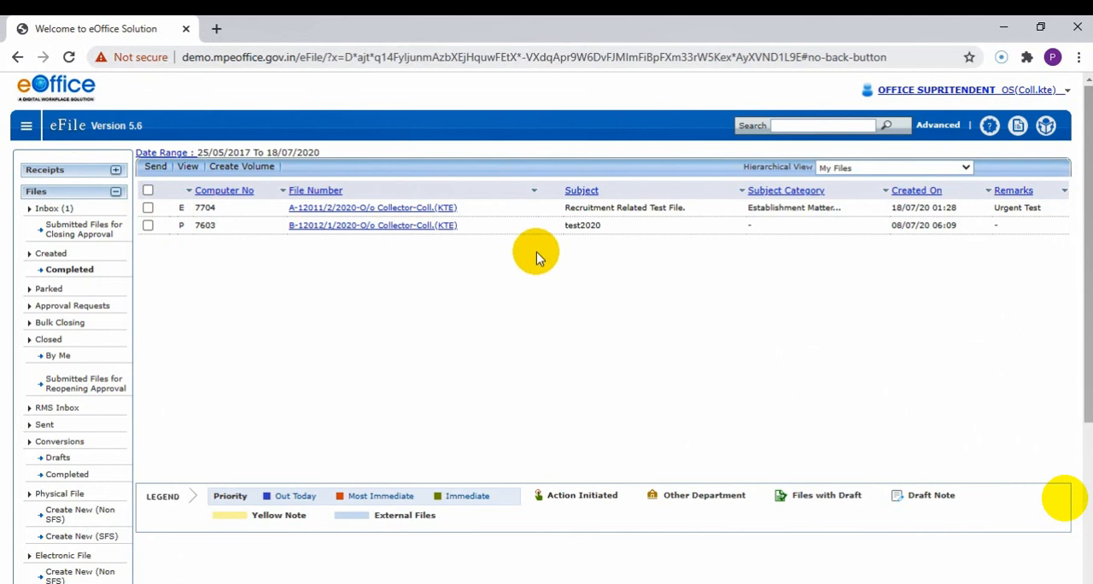
# Select the electronic file with subject "Recruitment Related Test File." and start sending it, accepting the blank note.
pyautogui.click(147, 208)
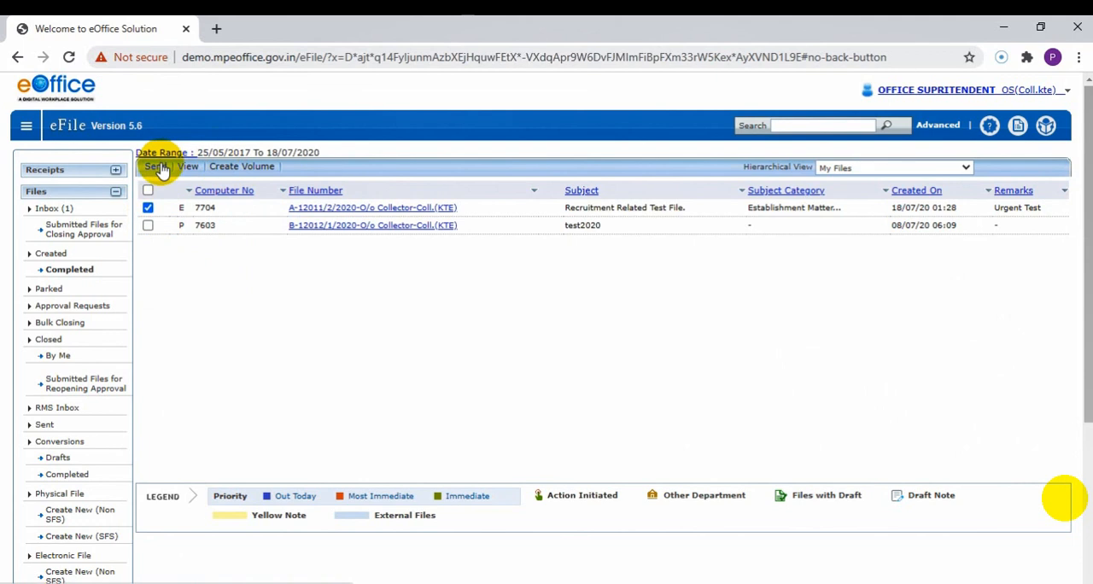
pyautogui.click(157, 167)
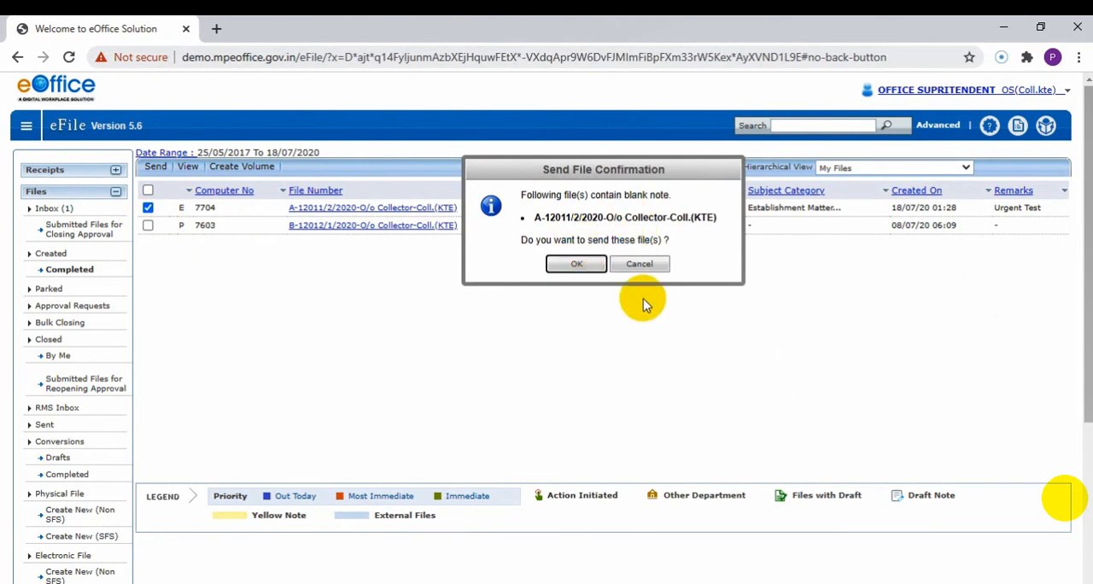
pyautogui.click(590, 267)
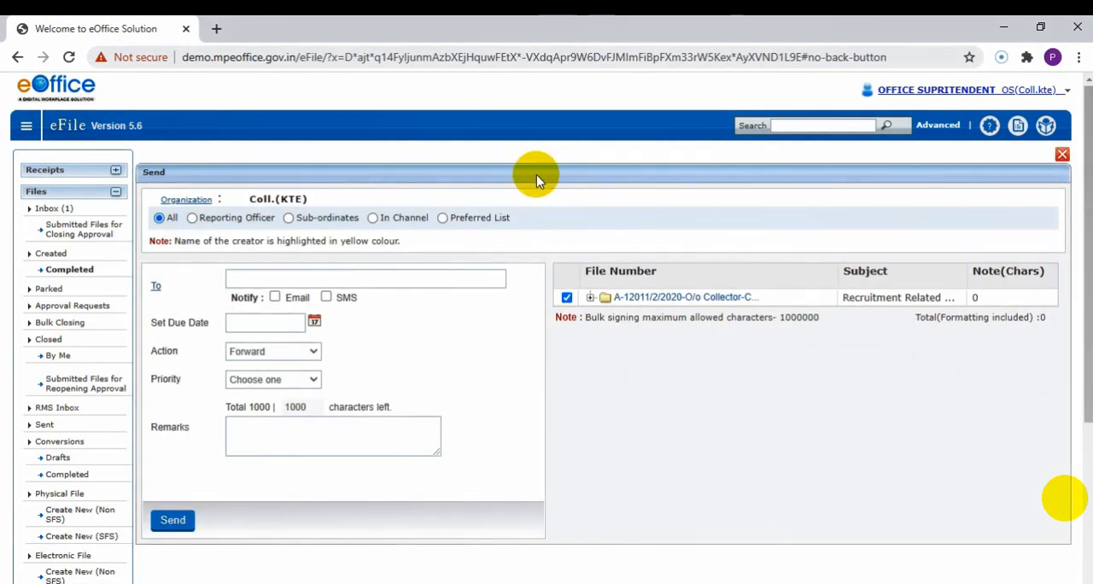
# Choose DEPUTY COLLECTOR of O/o Collector from the contacts as the recipient and close the contact list.
pyautogui.scroll(-2, 445, 438)
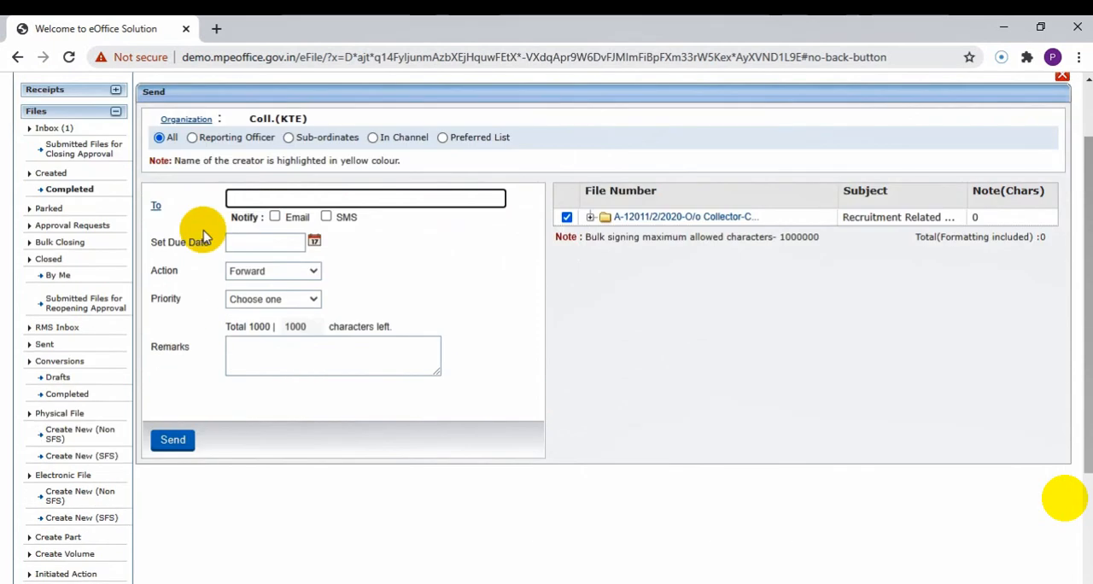
pyautogui.click(183, 426)
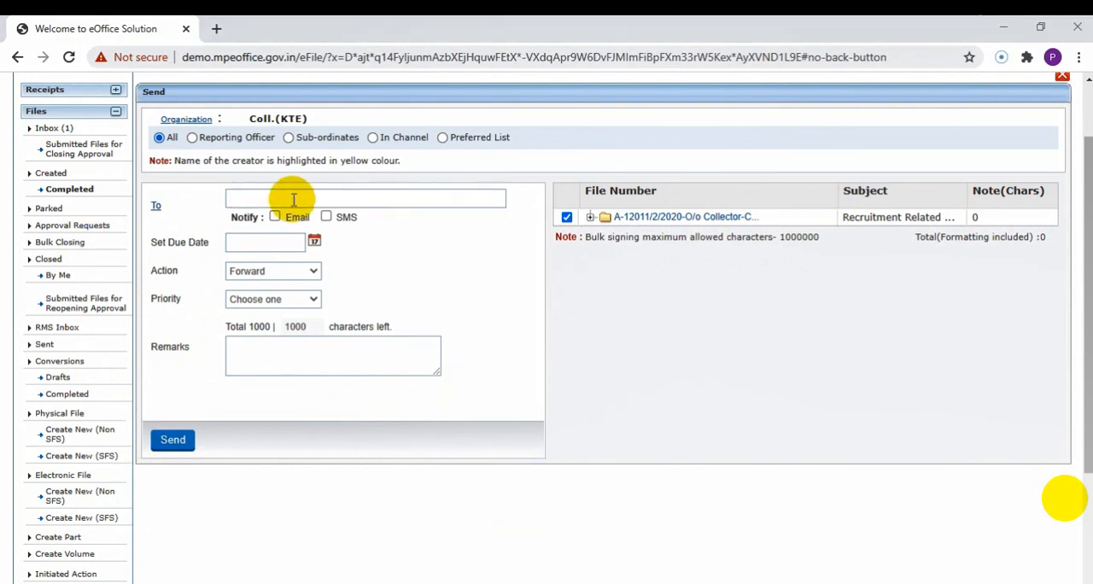
pyautogui.click(263, 201)
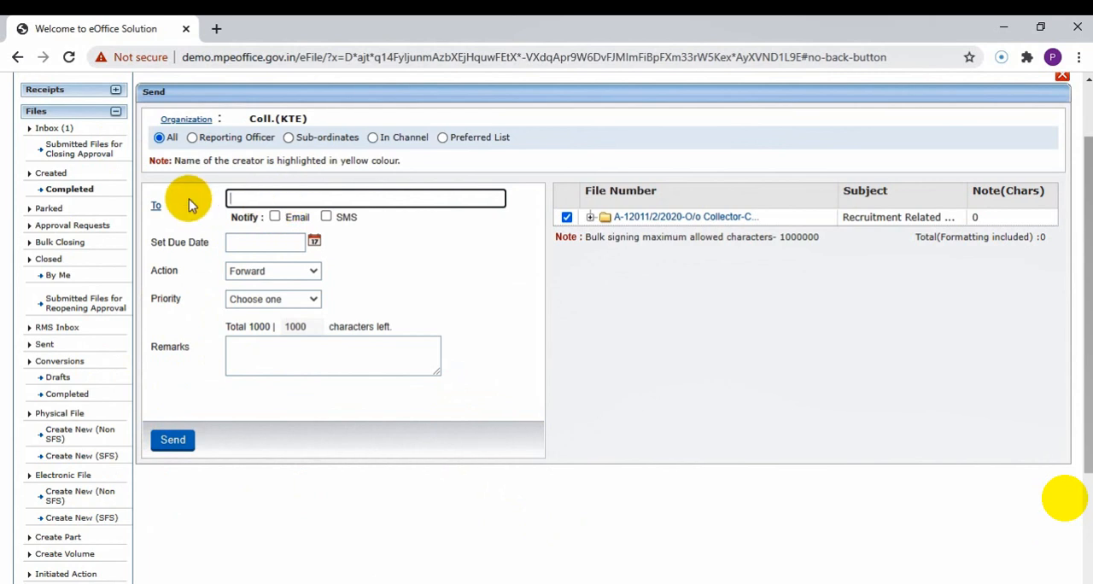
pyautogui.click(155, 206)
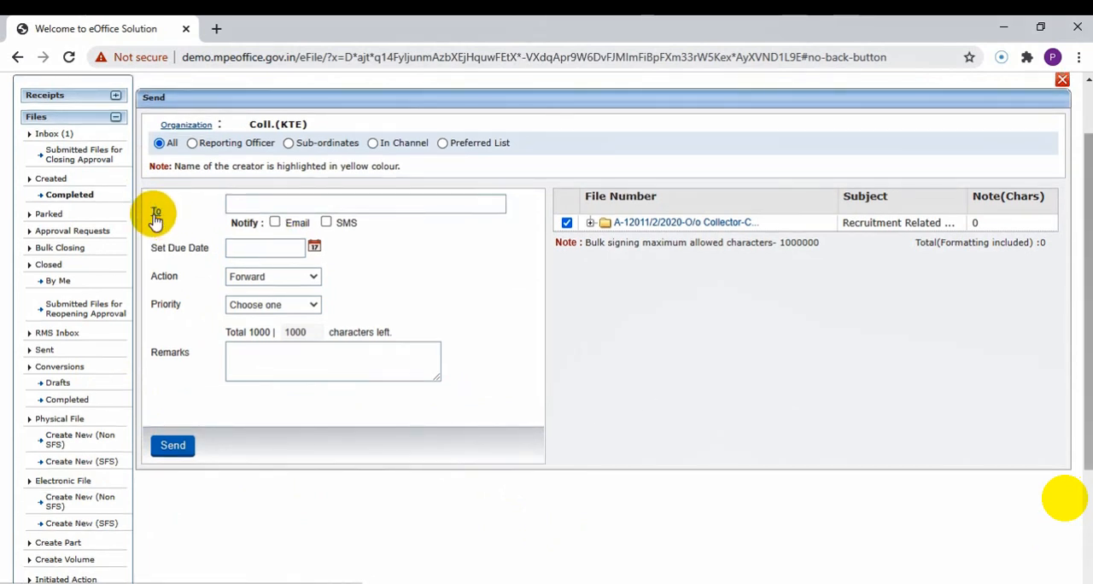
pyautogui.click(153, 216)
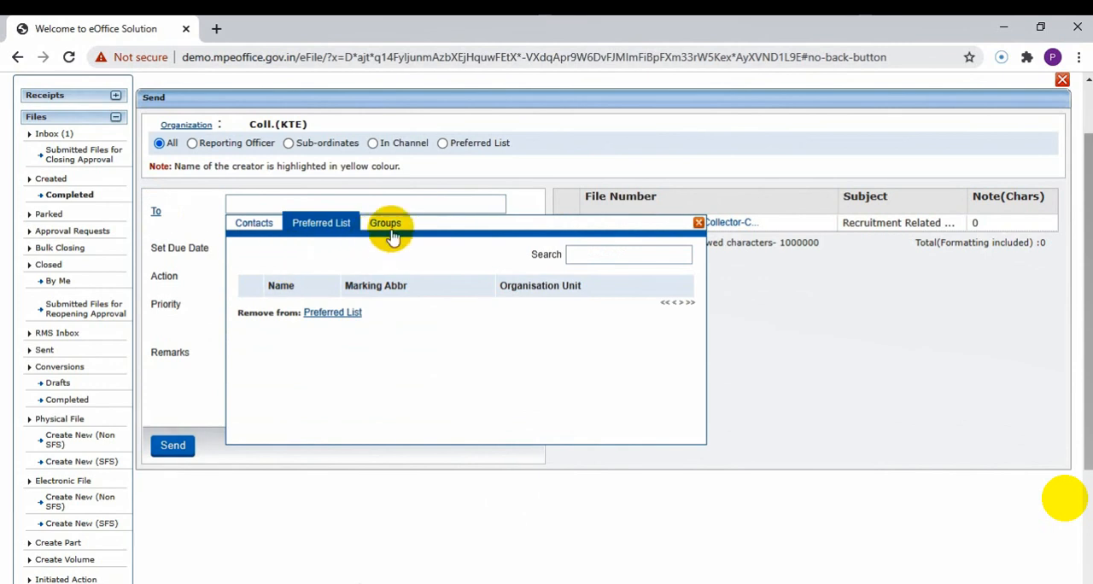
pyautogui.click(256, 224)
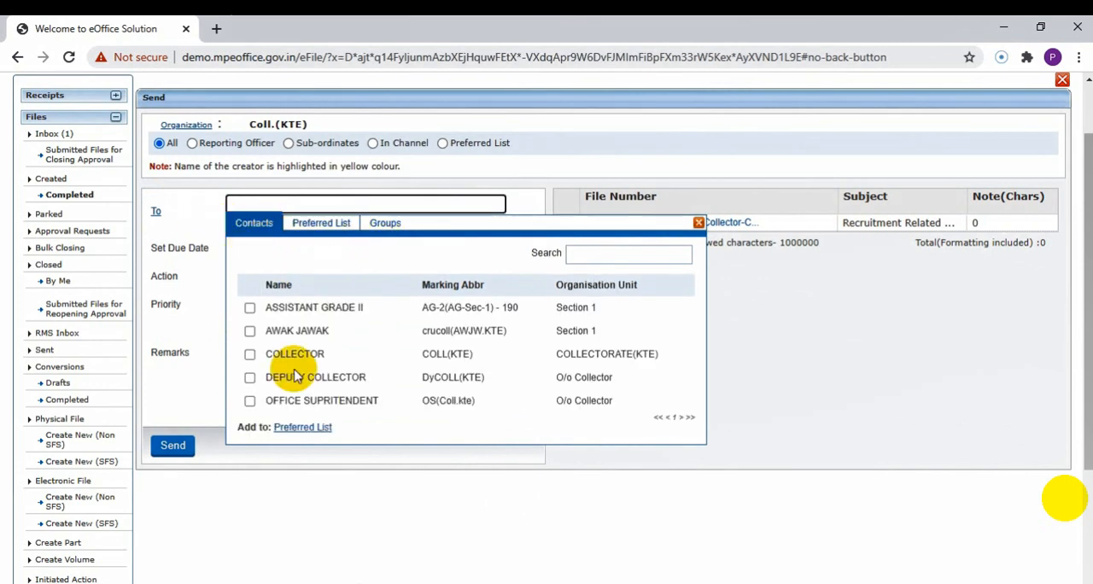
pyautogui.scroll(-1, 295, 341)
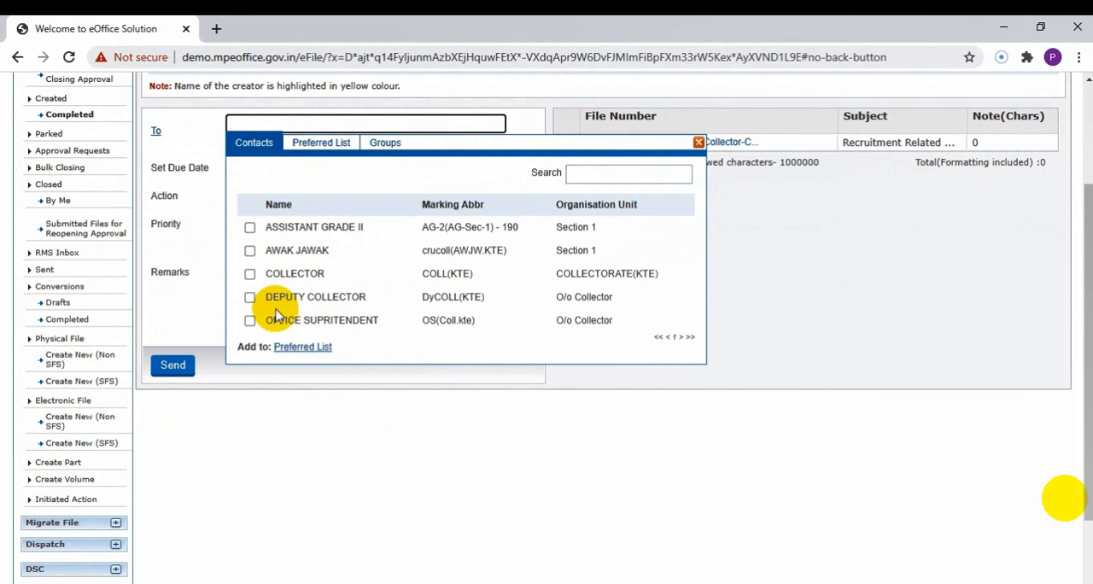
pyautogui.click(250, 298)
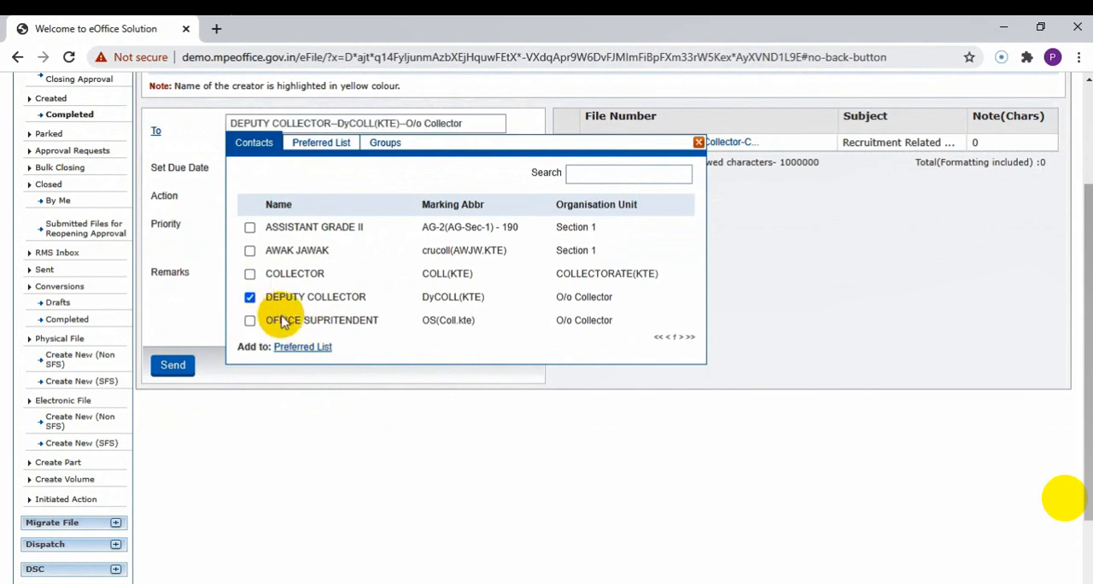
pyautogui.scroll(-1, 590, 209)
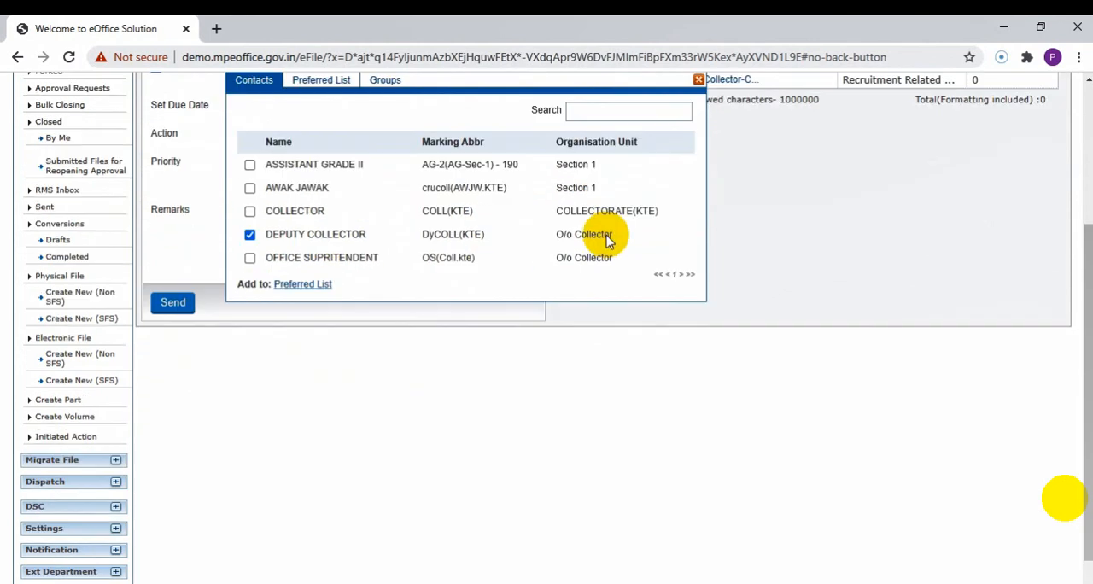
pyautogui.scroll(1, 618, 221)
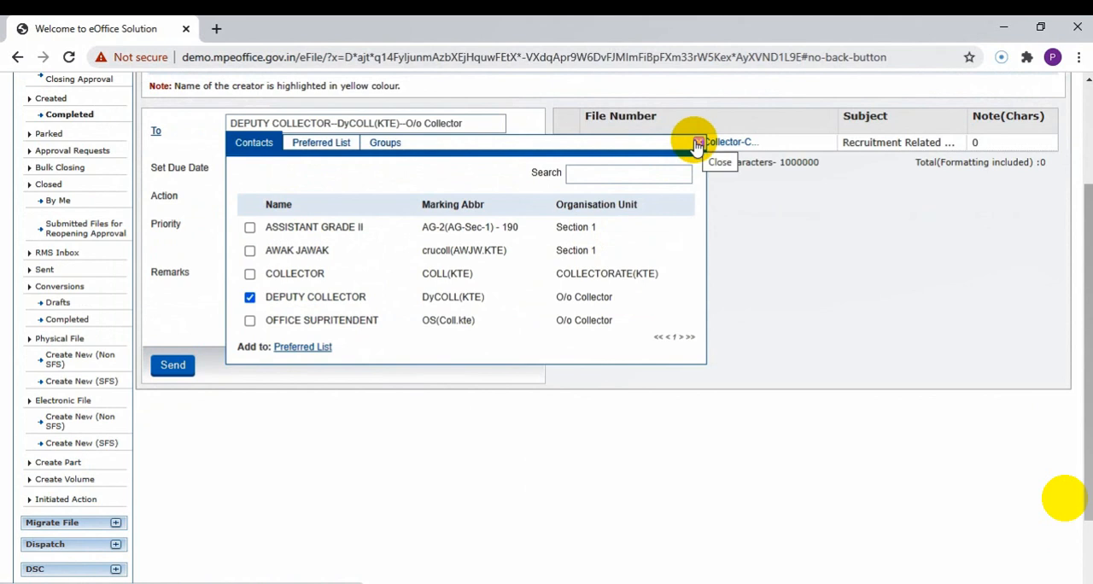
pyautogui.click(698, 143)
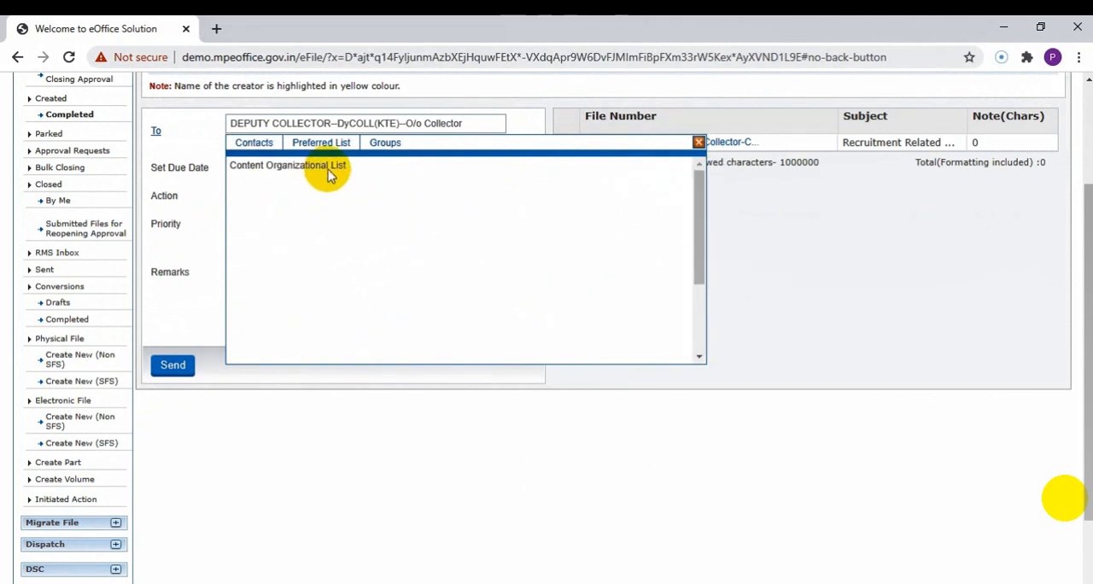
pyautogui.click(698, 142)
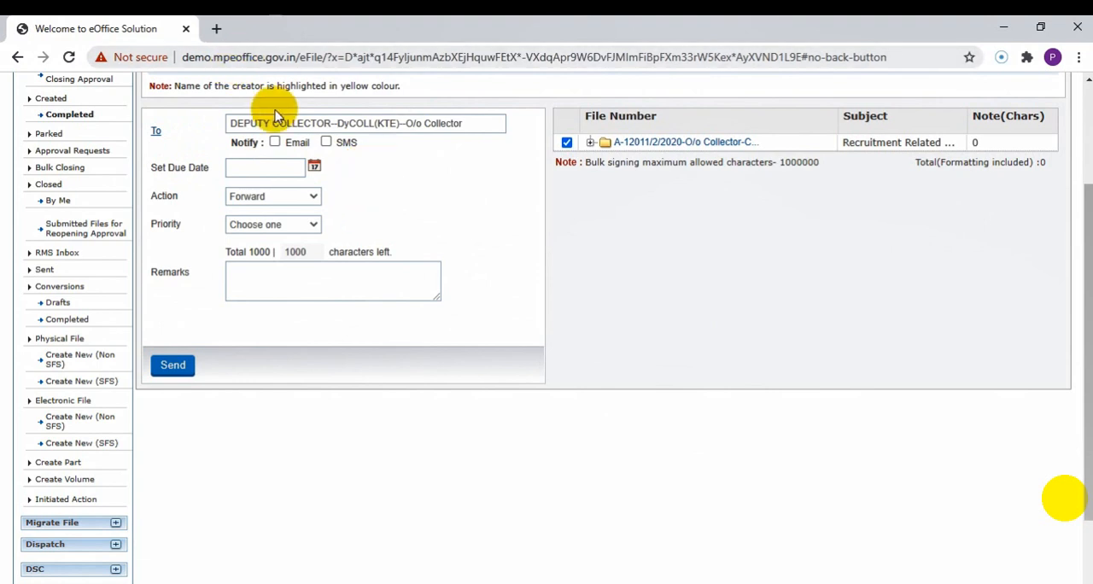
# Set the due date for sending the recruitment file to 20/07/2020.
pyautogui.click(314, 166)
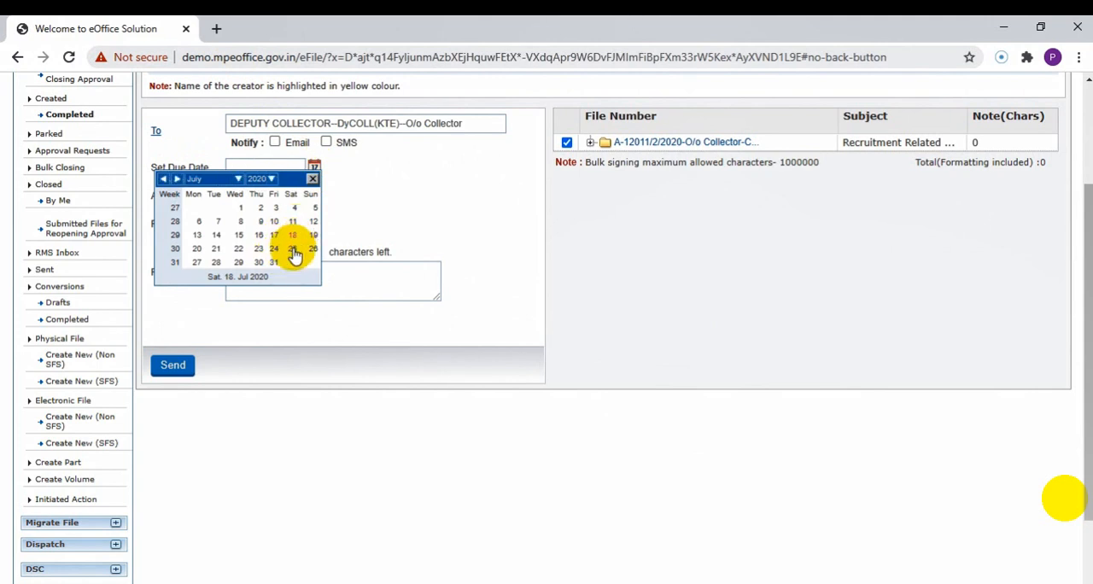
pyautogui.click(293, 250)
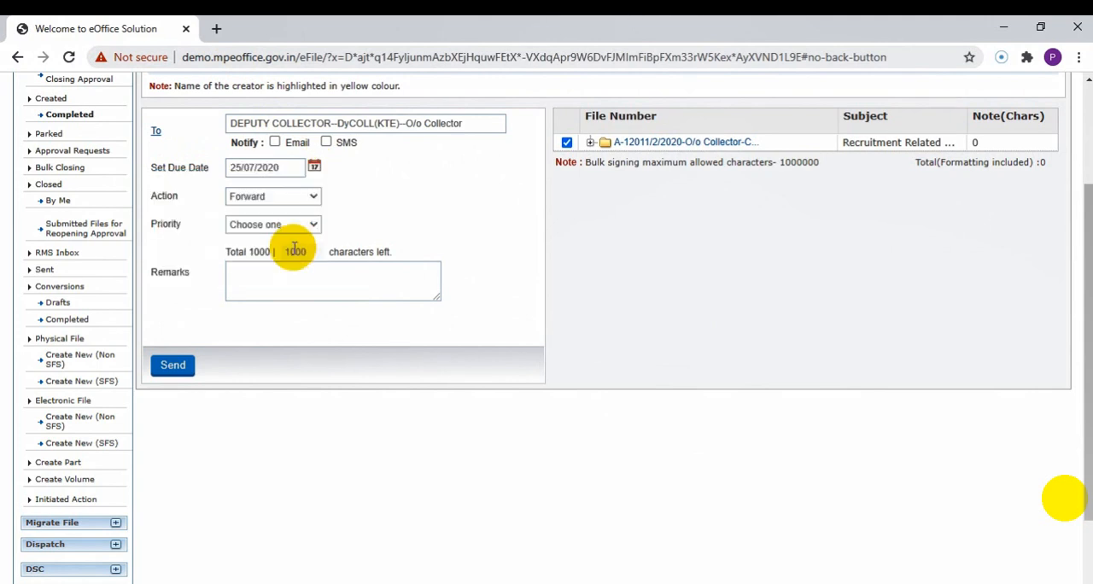
pyautogui.click(313, 167)
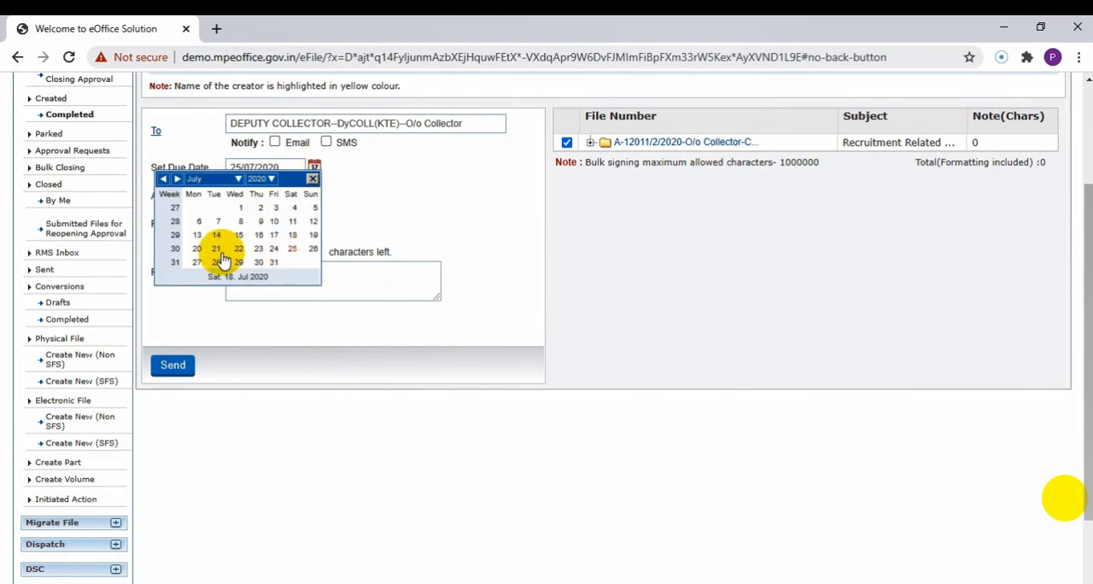
pyautogui.click(197, 250)
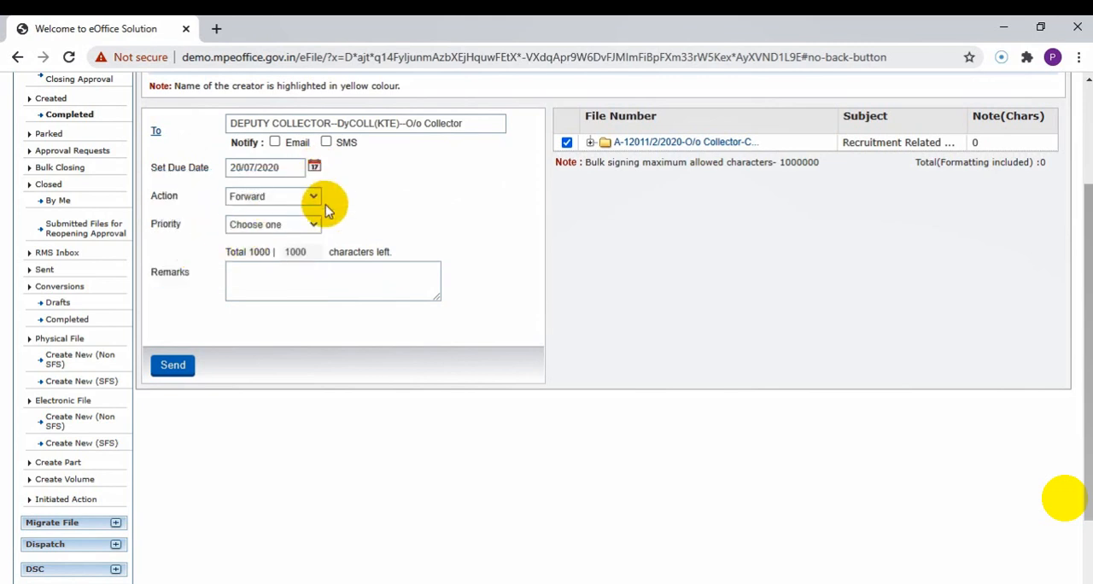
# Set the action to For Approval and the priority to Most Immediate for the file being sent.
pyautogui.click(272, 198)
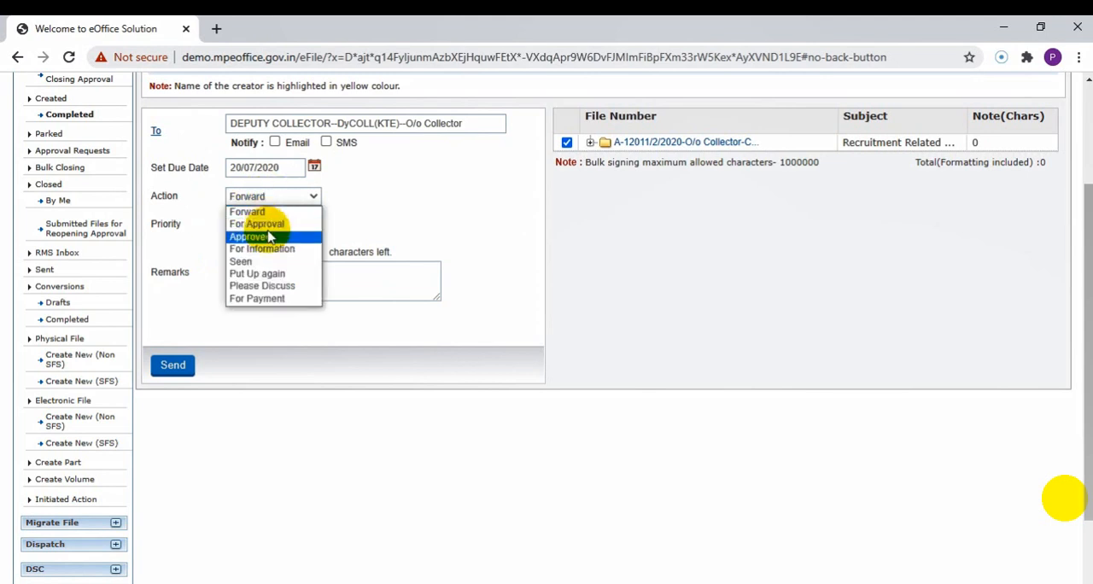
pyautogui.click(260, 224)
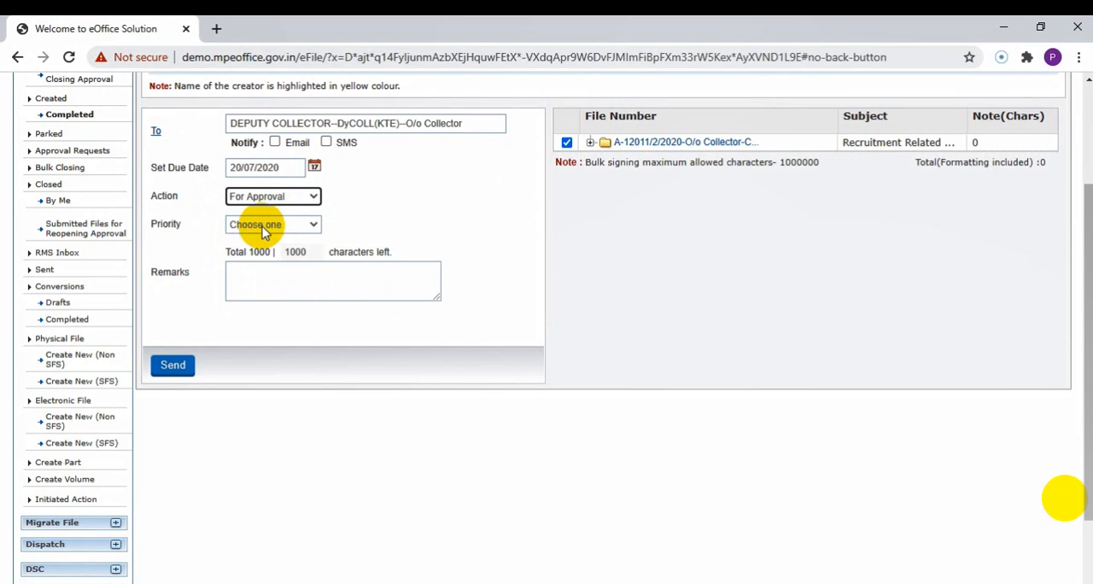
pyautogui.click(262, 225)
pyautogui.click(258, 260)
# Enter "Test Remark." as the remark for the file being sent.
pyautogui.click(264, 282)
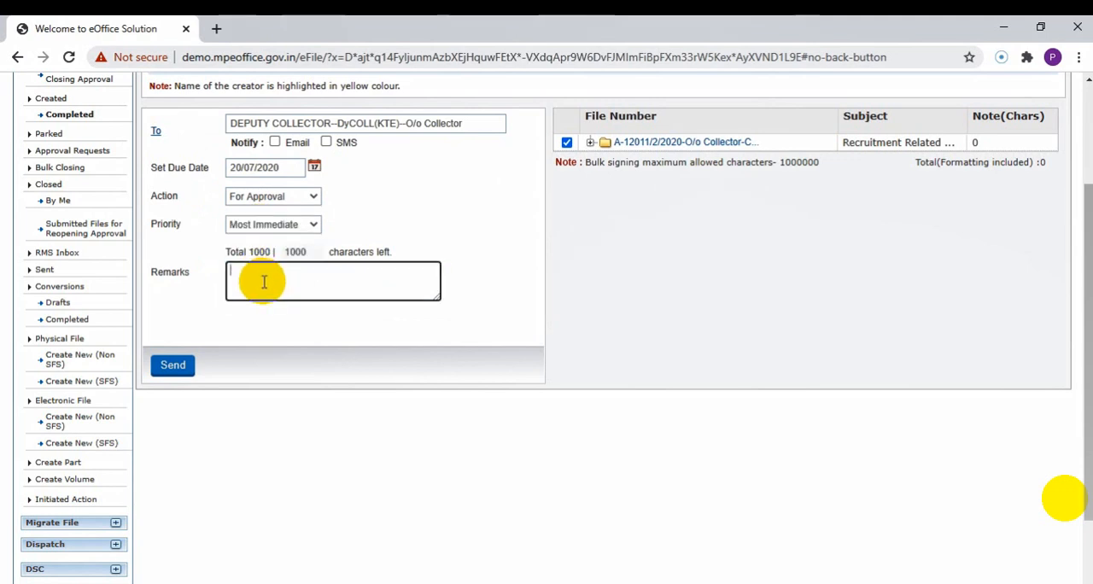
pyautogui.write('zTes')
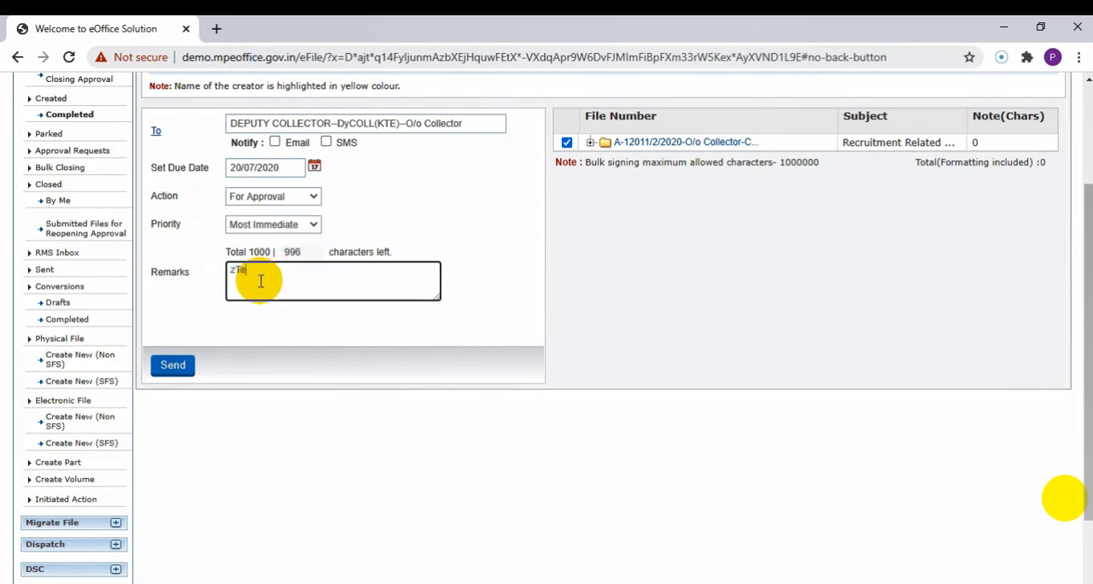
pyautogui.press('BackSpace')
pyautogui.press('BackSpace')
pyautogui.press('BackSpace')
pyautogui.write('Te')
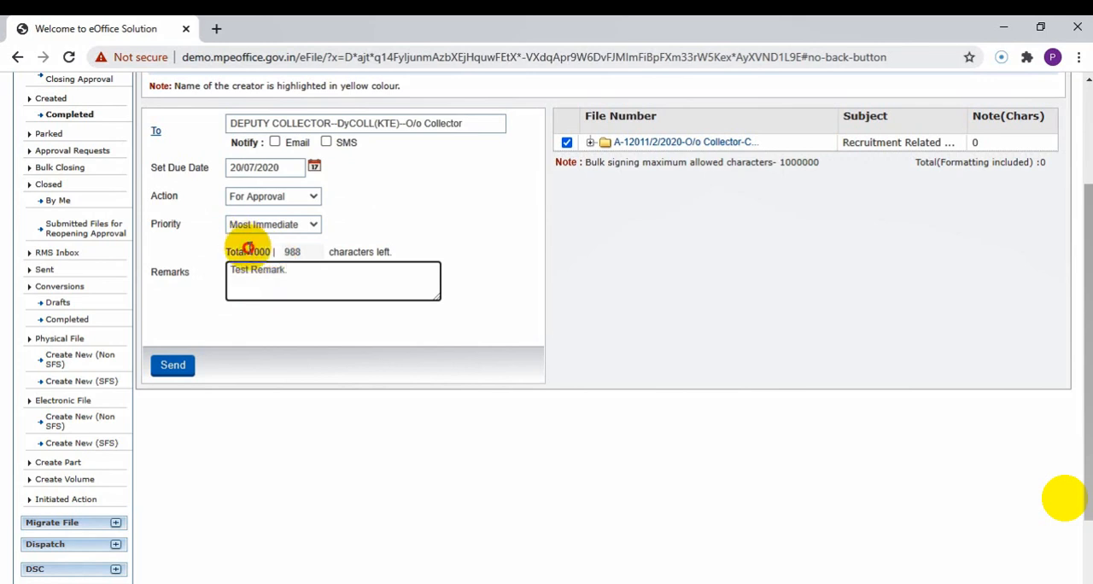
pyautogui.moveTo(247, 252); pyautogui.dragTo(278, 252)
pyautogui.click(316, 295)
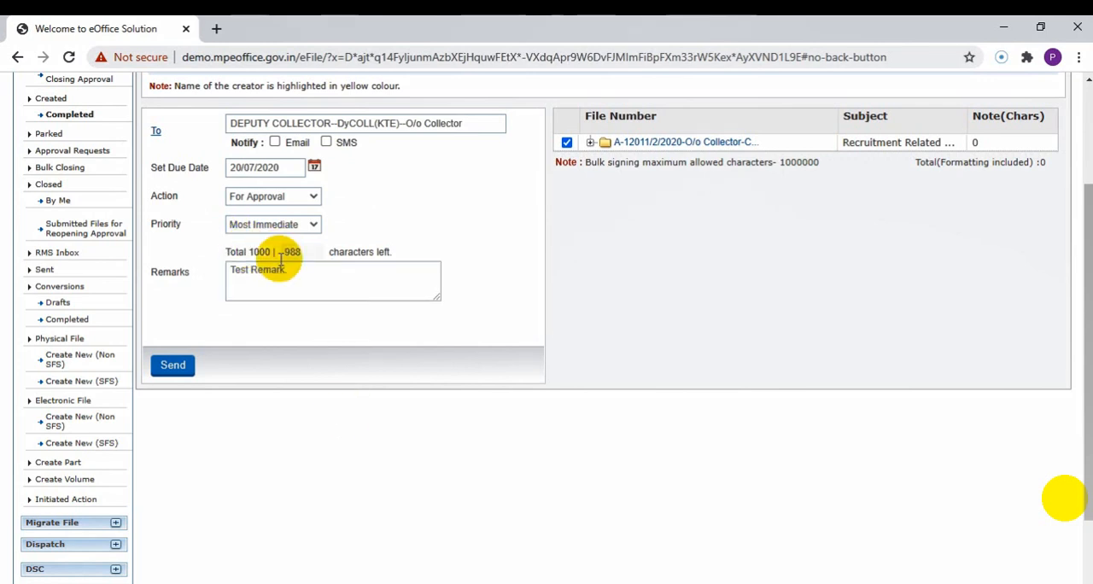
# Send the recruitment file to the Deputy Collector and open the list of sent files.
pyautogui.scroll(2, 196, 355)
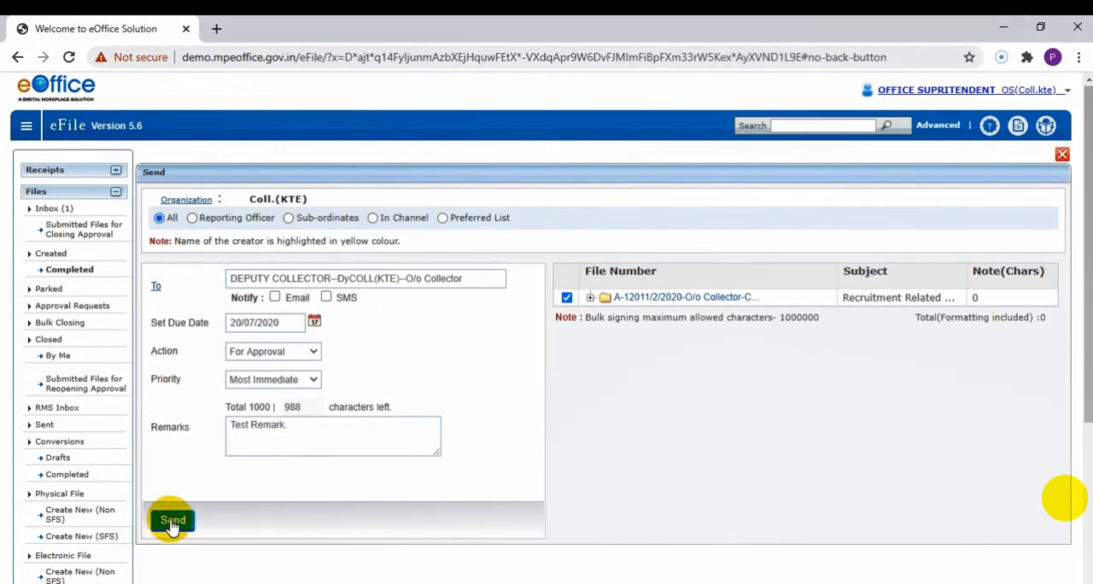
pyautogui.click(172, 521)
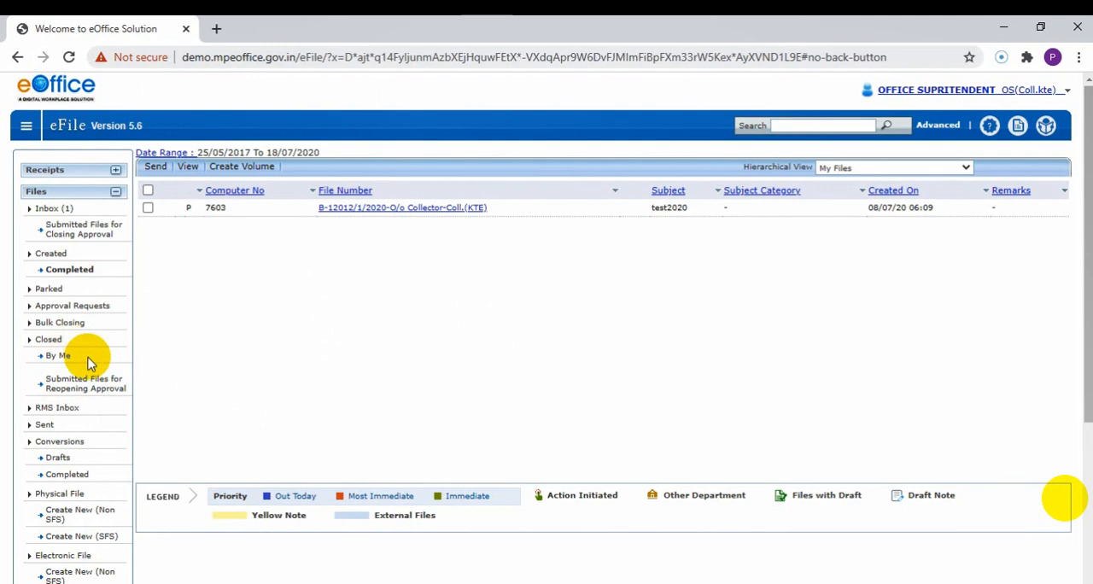
pyautogui.click(43, 425)
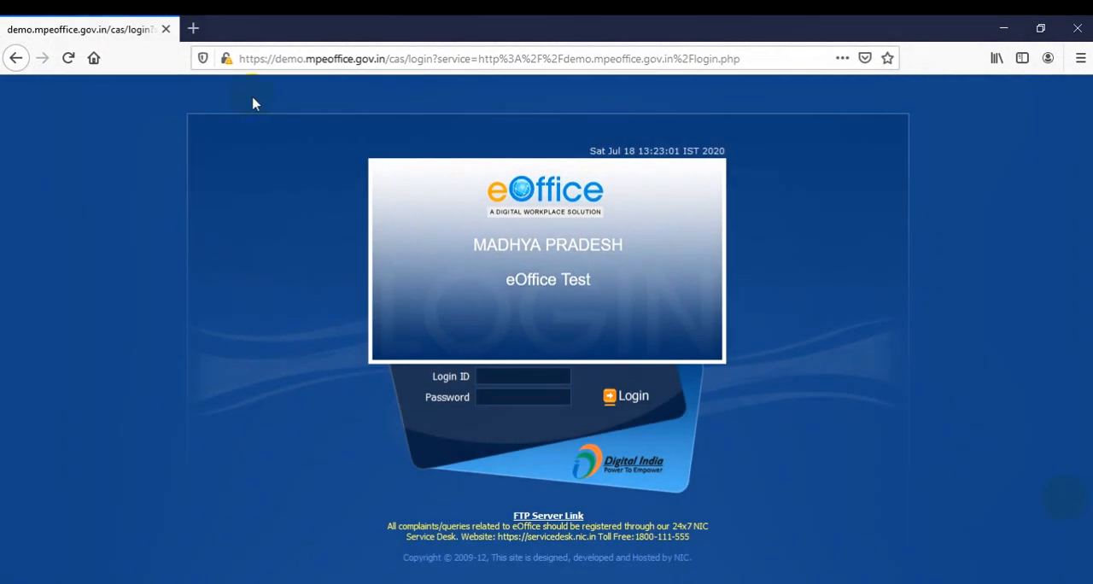
# Switch to Firefox and try to log in to eOffice with the Deputy Collector's login ID and password, declining to save the login.
pyautogui.click(265, 57)
pyautogui.click(103, 450)
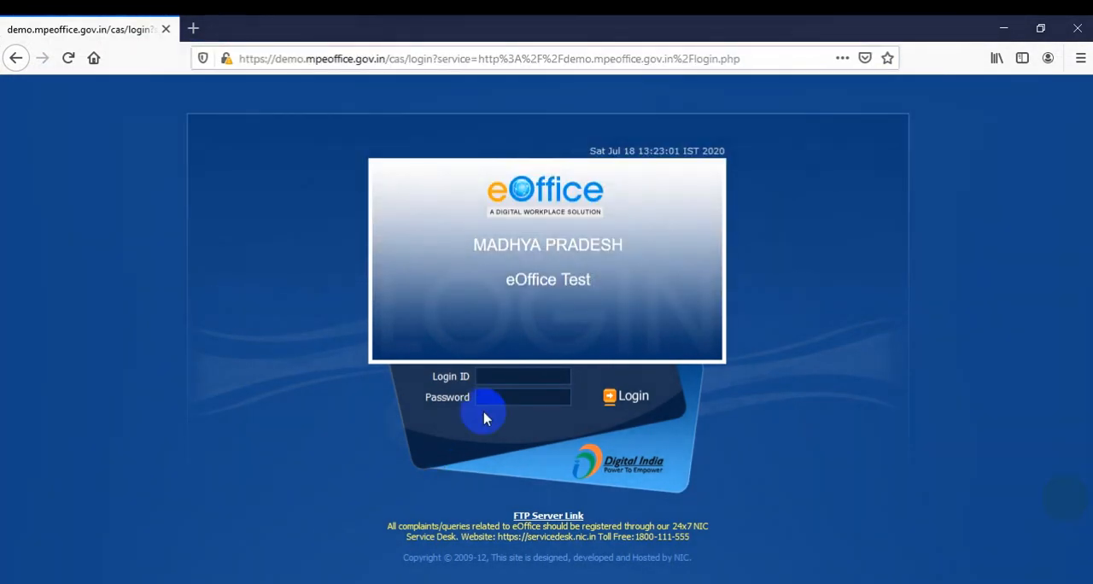
pyautogui.click(512, 375)
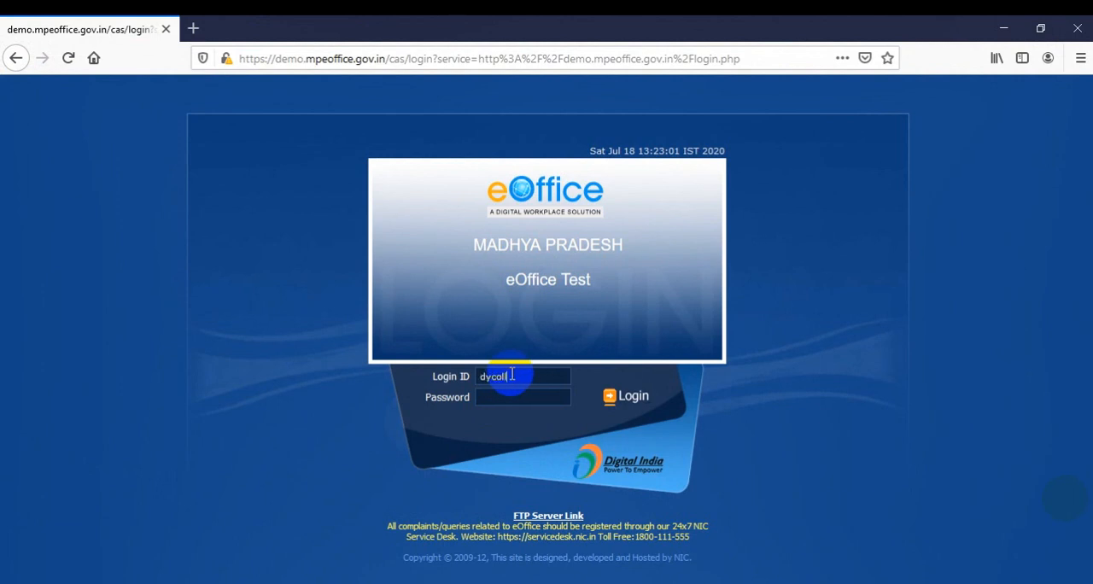
pyautogui.press('Tab')
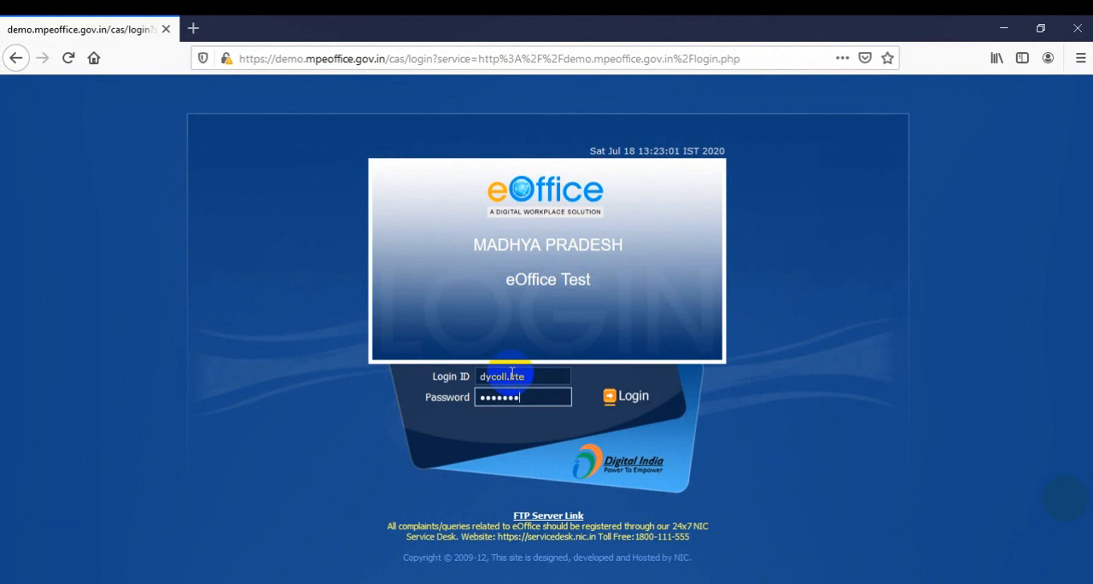
pyautogui.click(634, 396)
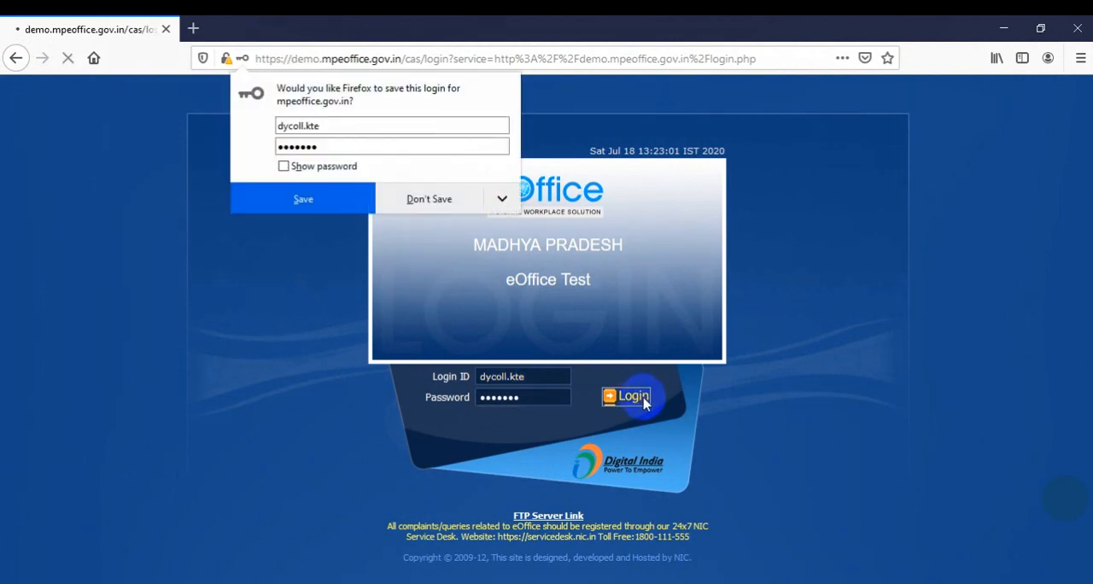
pyautogui.click(444, 198)
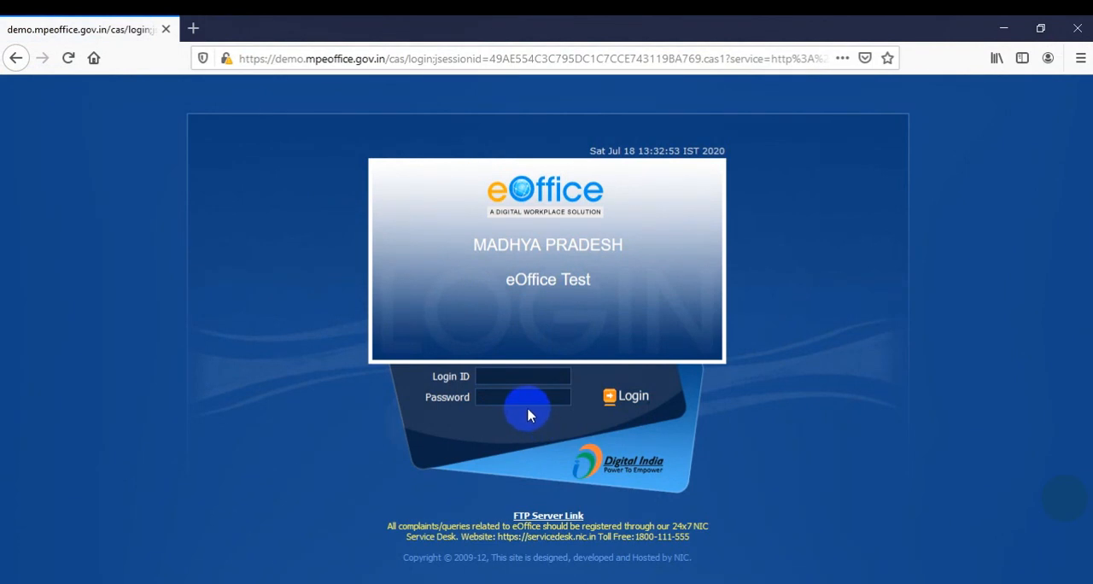
# Log in with the Deputy Collector's login ID and password and let the browser save the login.
pyautogui.click(515, 376)
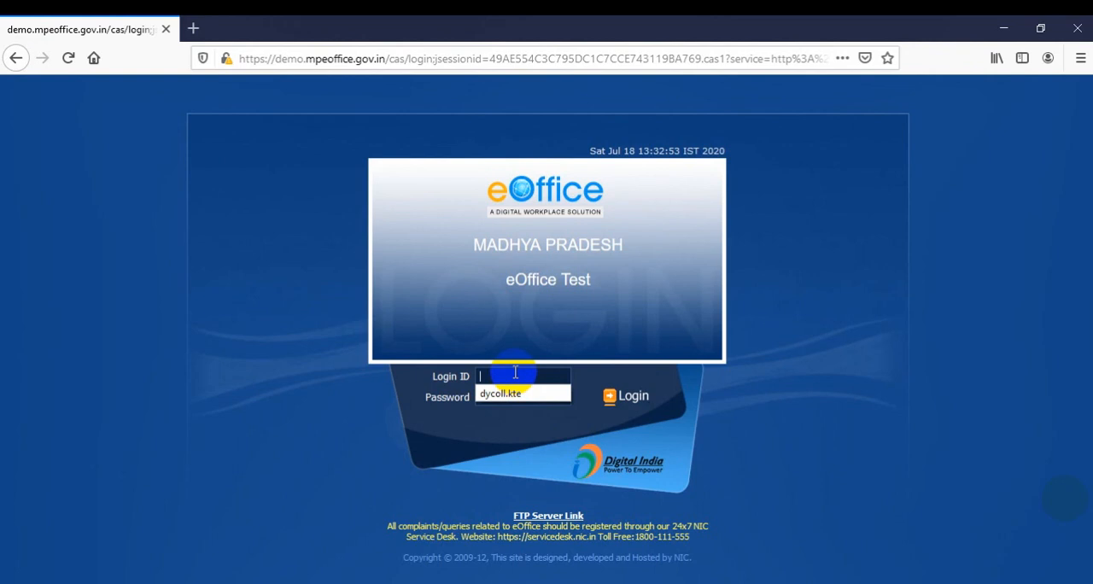
pyautogui.click(515, 394)
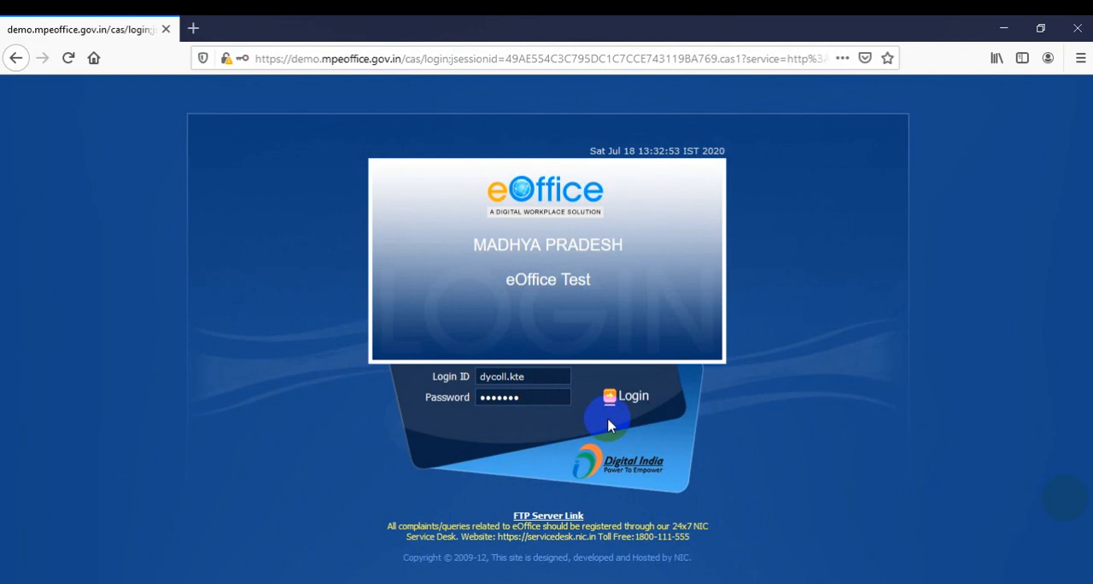
pyautogui.click(630, 397)
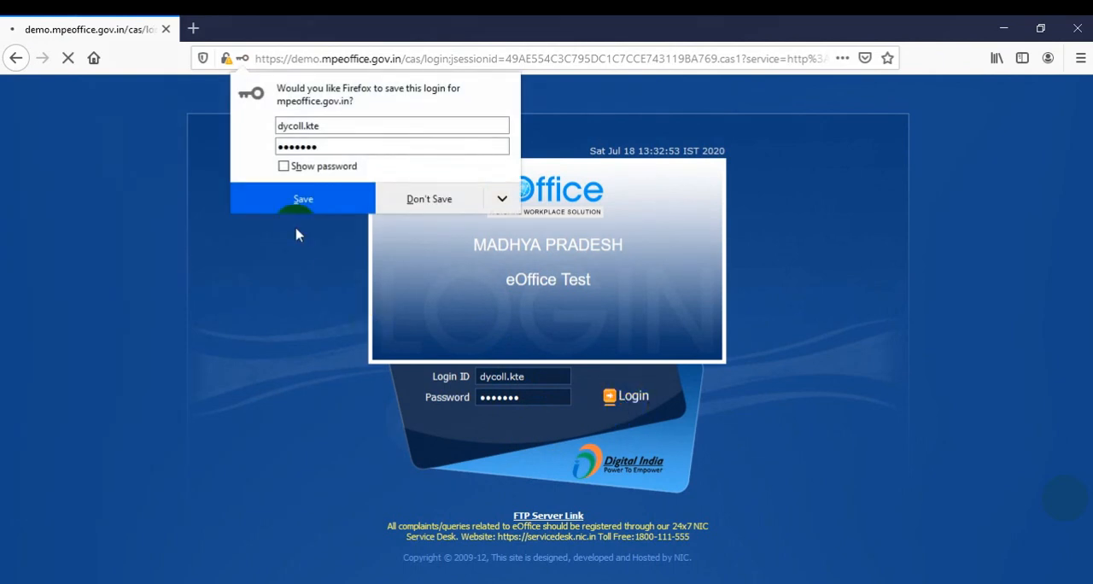
pyautogui.click(299, 201)
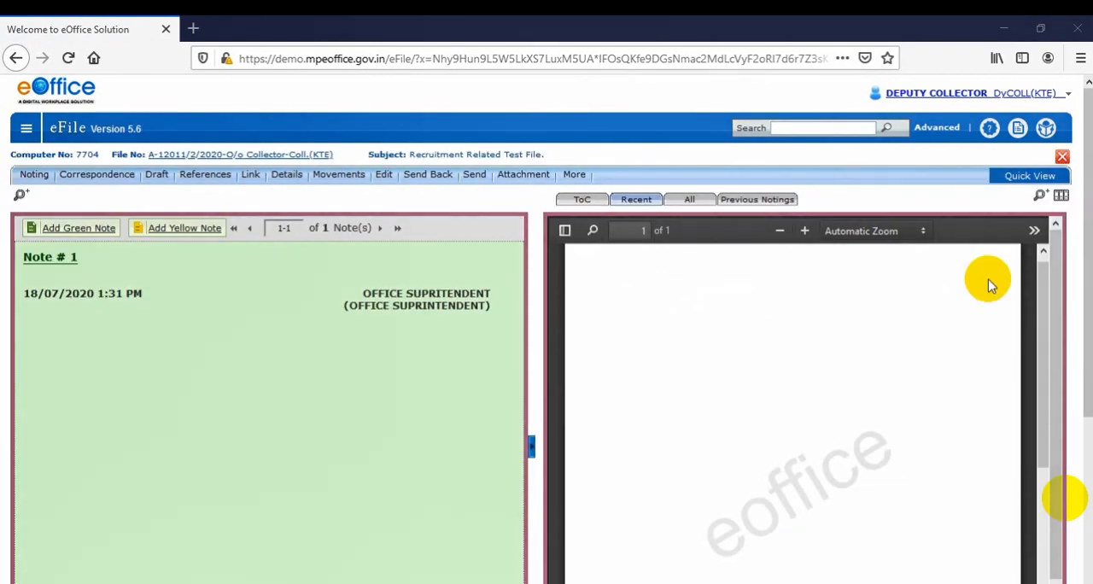
# Examine Note # 1 of the received recruitment file, checking the sender's designation and the date and time.
pyautogui.scroll(-3, 121, 353)
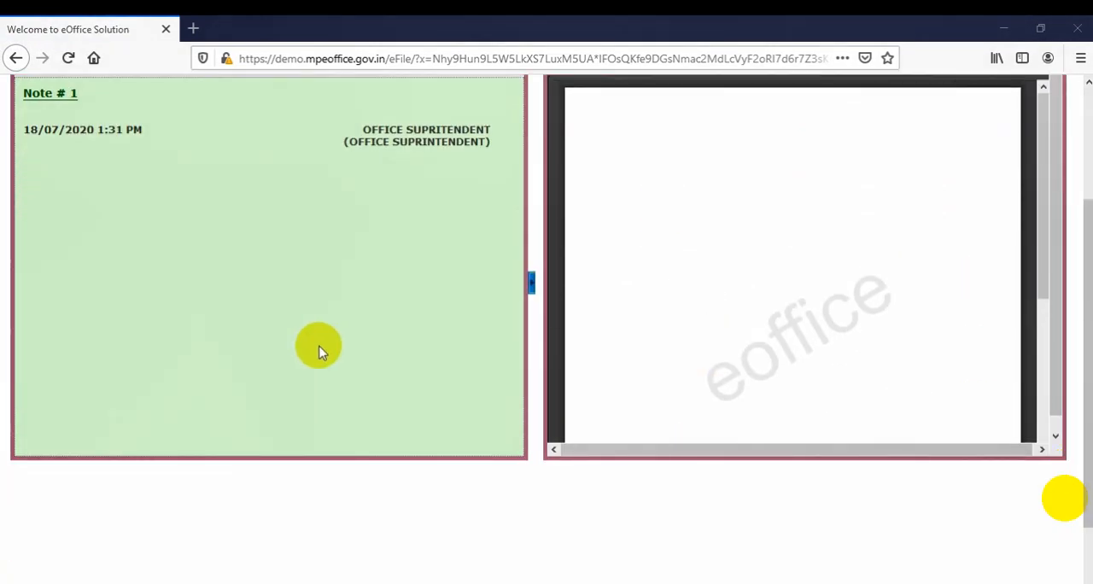
pyautogui.scroll(3, 256, 355)
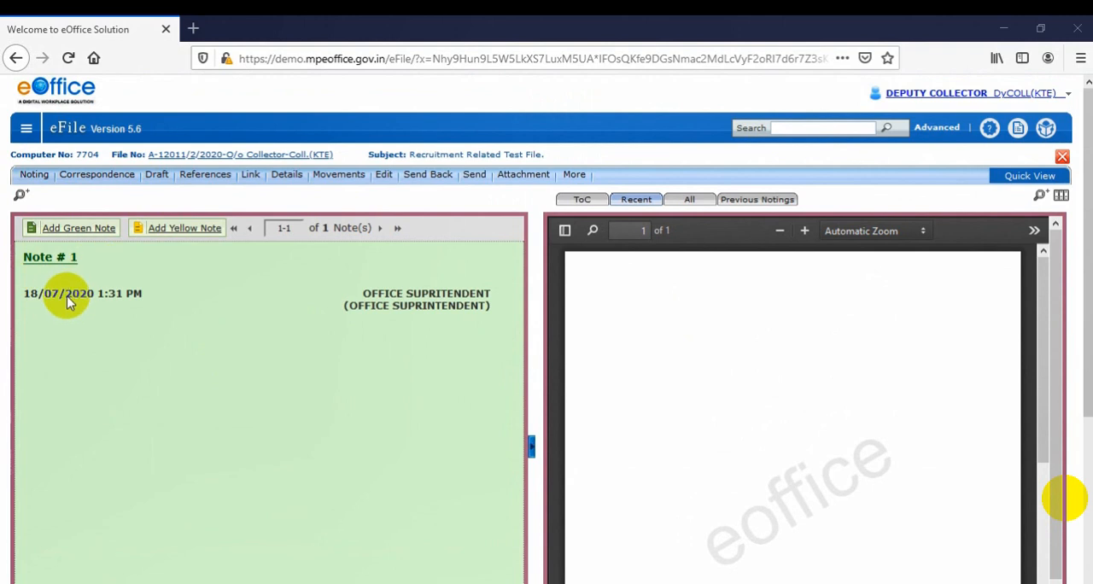
pyautogui.moveTo(366, 295); pyautogui.dragTo(490, 306)
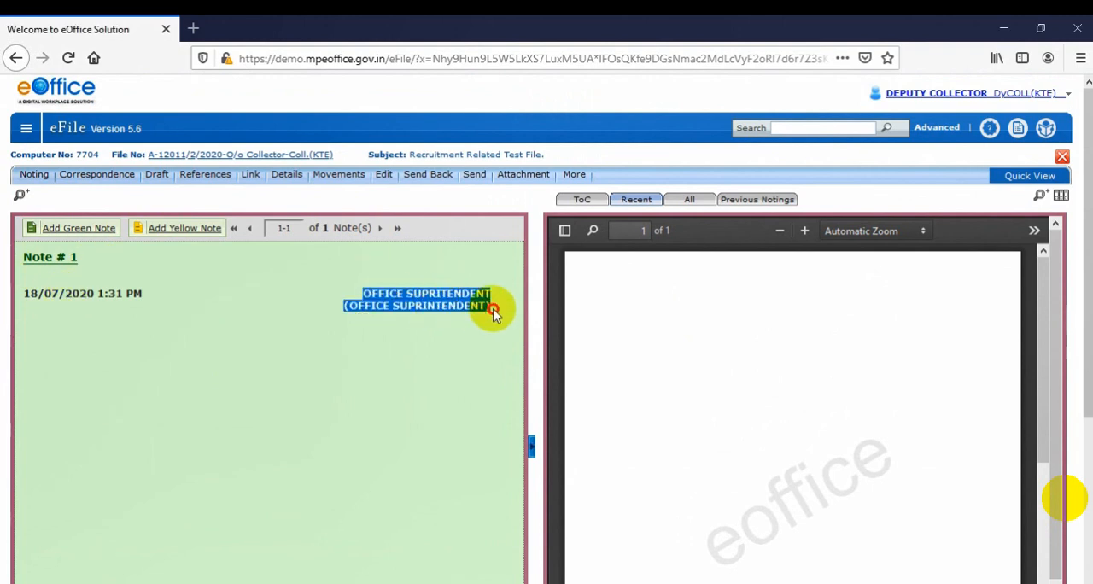
pyautogui.click(468, 314)
pyautogui.moveTo(24, 293); pyautogui.dragTo(148, 298)
pyautogui.click(159, 297)
pyautogui.click(97, 296)
pyautogui.click(119, 295)
pyautogui.click(148, 297)
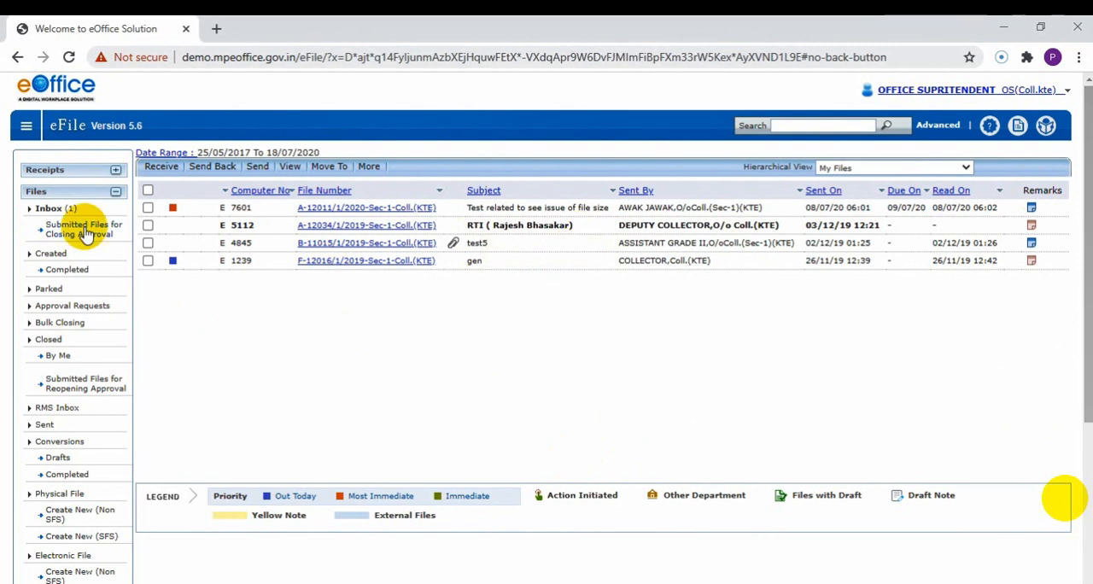
# Return to the Office Superintendent's session in Chrome, open the sent files and check the actions available for the recruitment file.
pyautogui.click(45, 425)
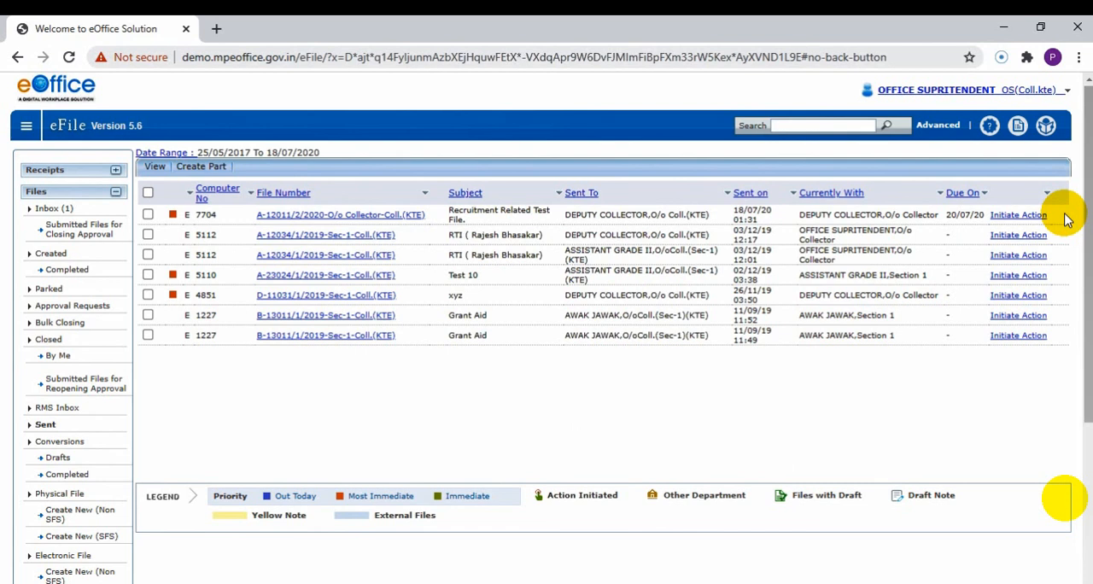
pyautogui.moveTo(1065, 214); pyautogui.dragTo(1073, 222)
pyautogui.click(1068, 209)
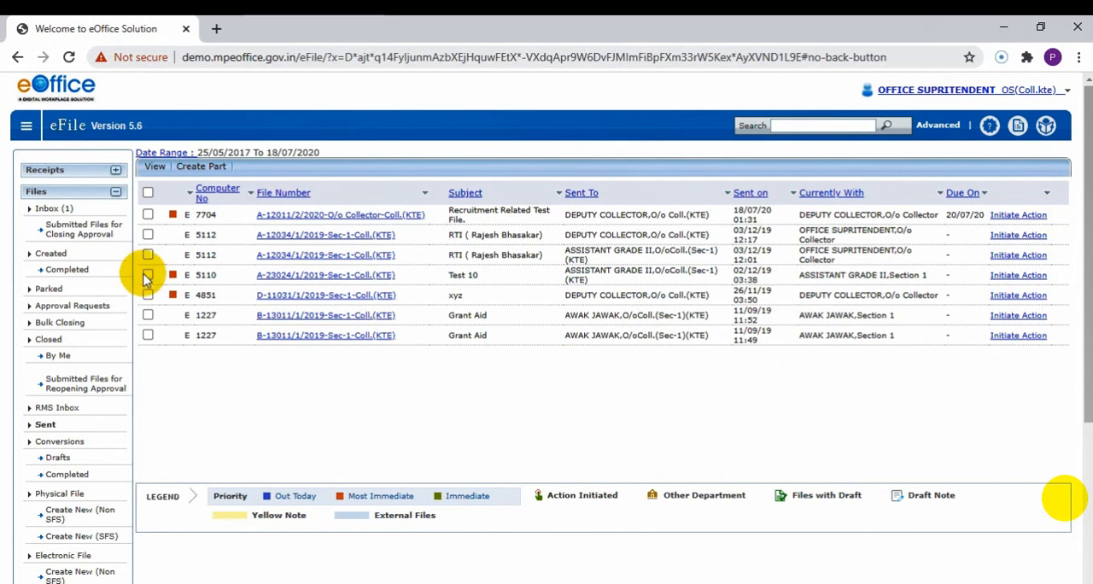
# Start a new Non SFS electronic file and set its file number heads to B - Welfare, 11 - General staff welfare measures and 15 - Miscellaneous.
pyautogui.scroll(-1, 7, 323)
pyautogui.scroll(-1, 7, 323)
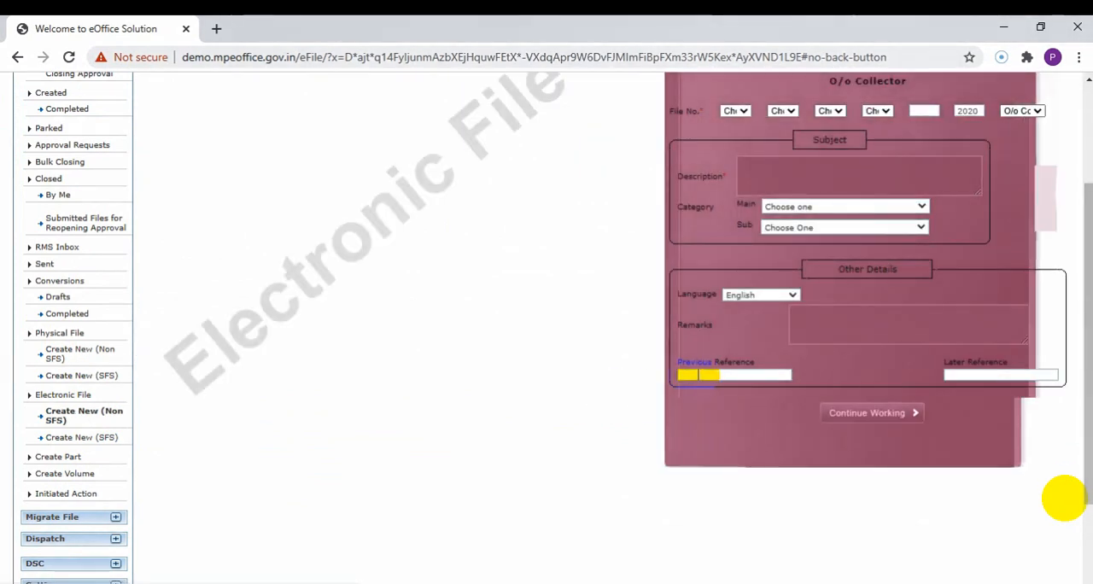
pyautogui.scroll(3, 1063, 498)
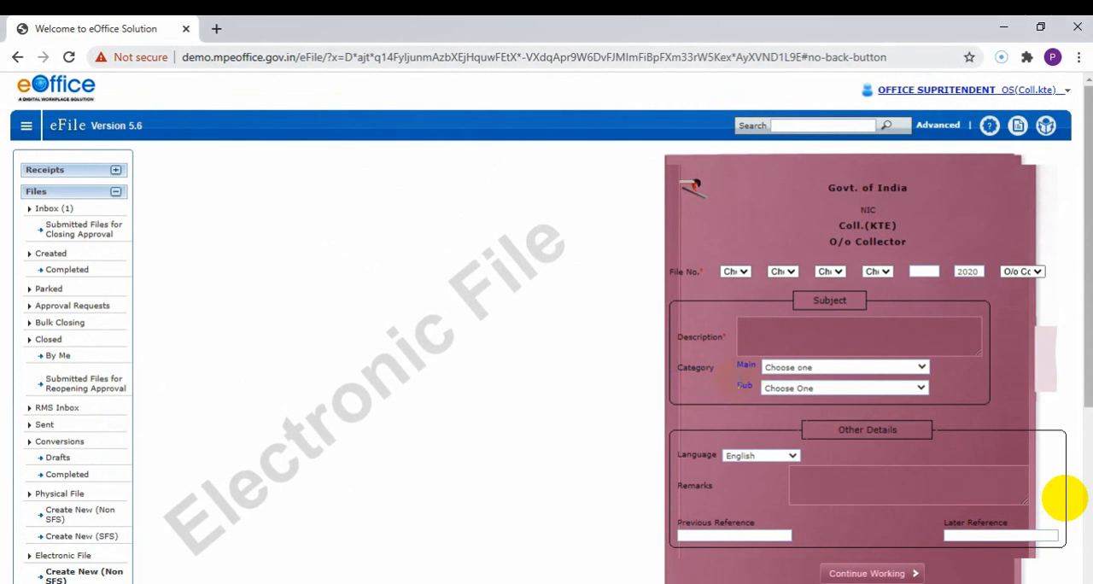
pyautogui.click(734, 272)
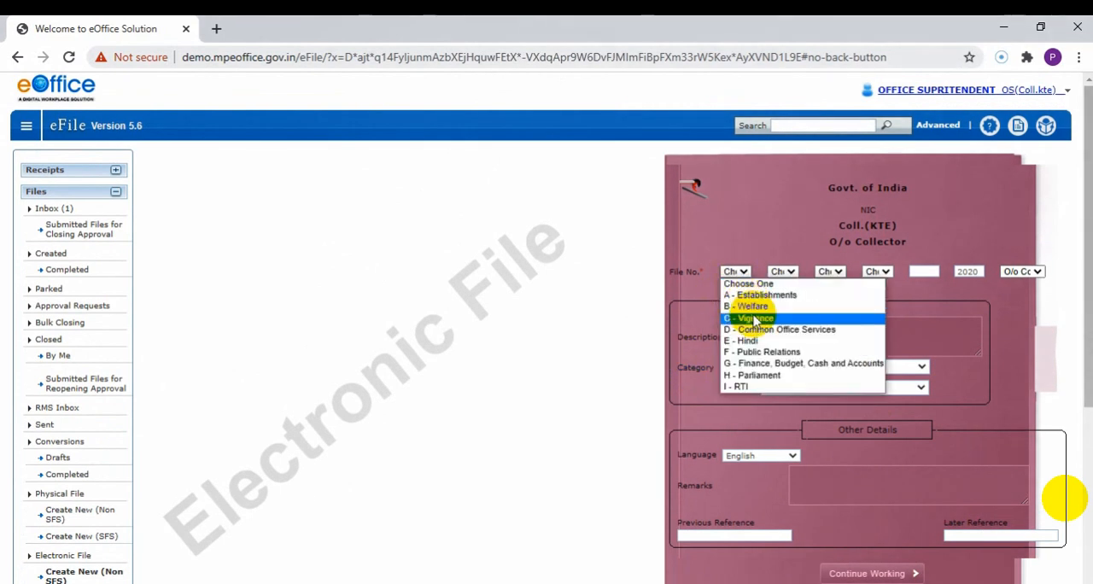
pyautogui.click(761, 306)
pyautogui.click(781, 271)
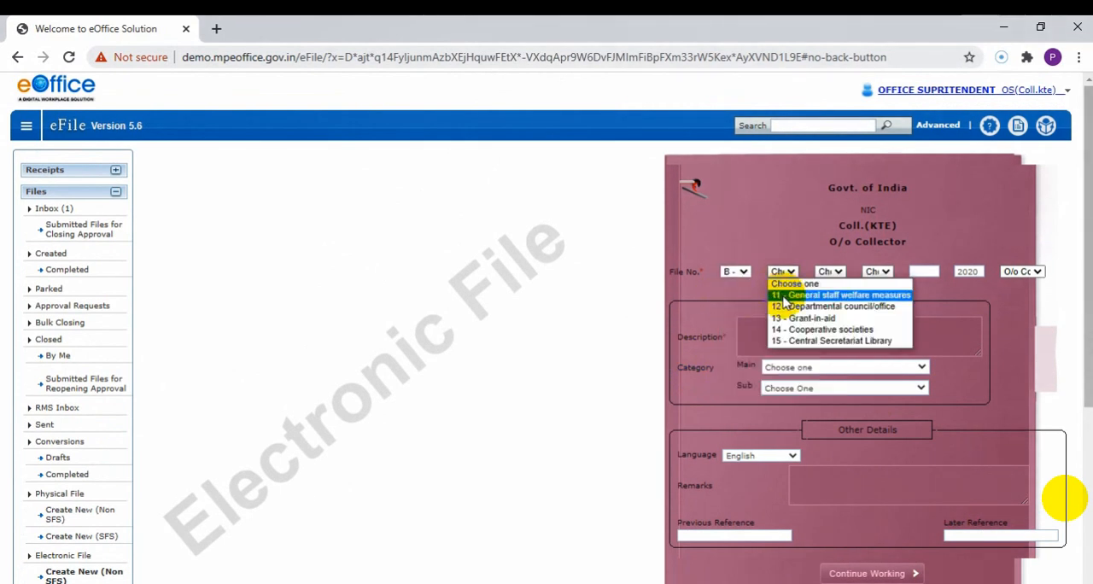
pyautogui.click(784, 296)
pyautogui.click(830, 272)
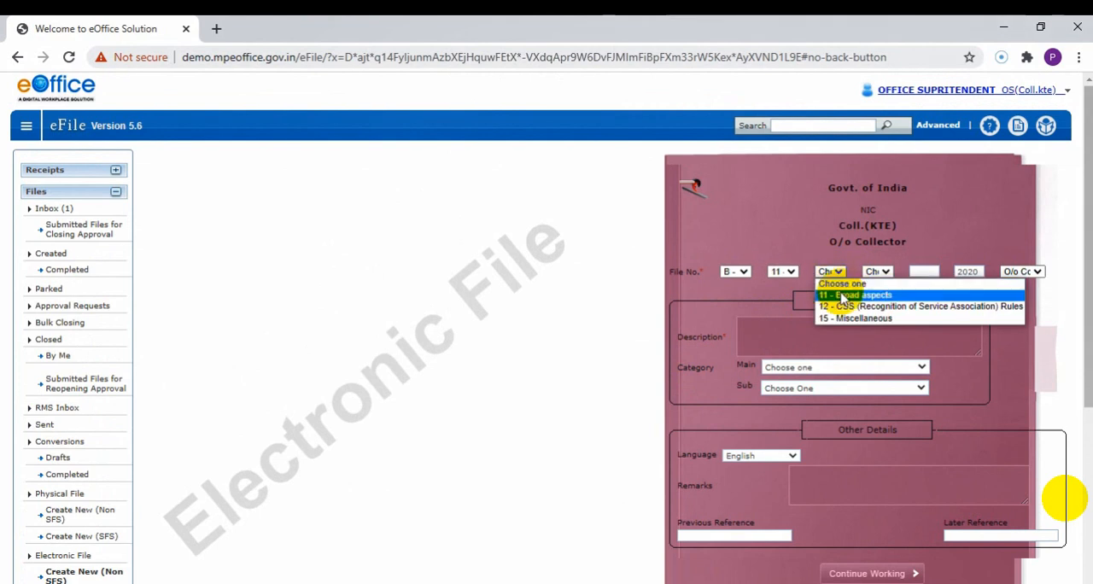
pyautogui.click(858, 328)
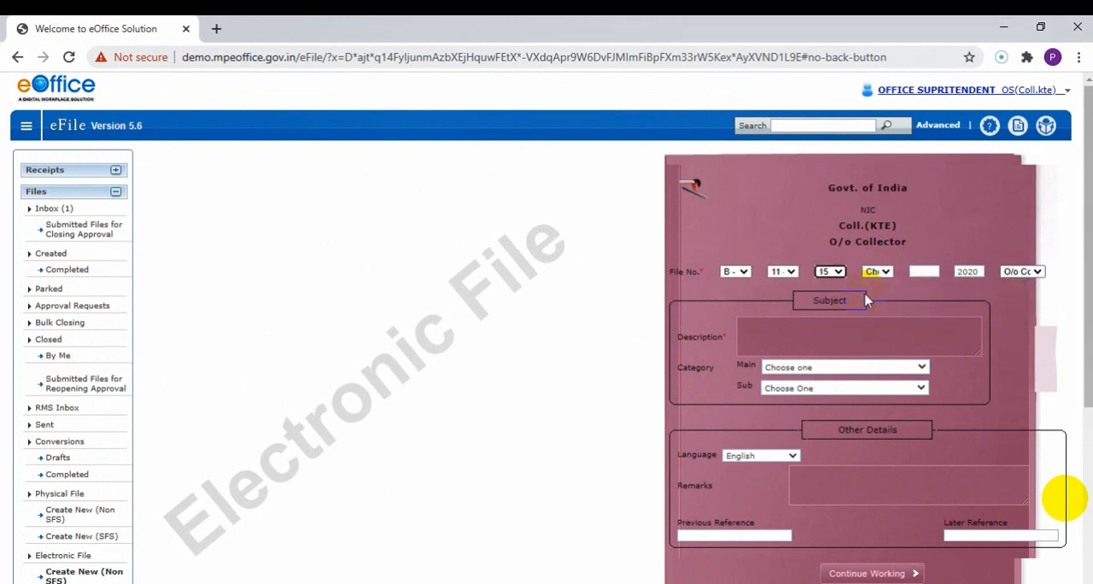
# Fill in the subject description "Welfare Test", main category General and remarks "Test Welfare", then generate the file number.
pyautogui.click(848, 344)
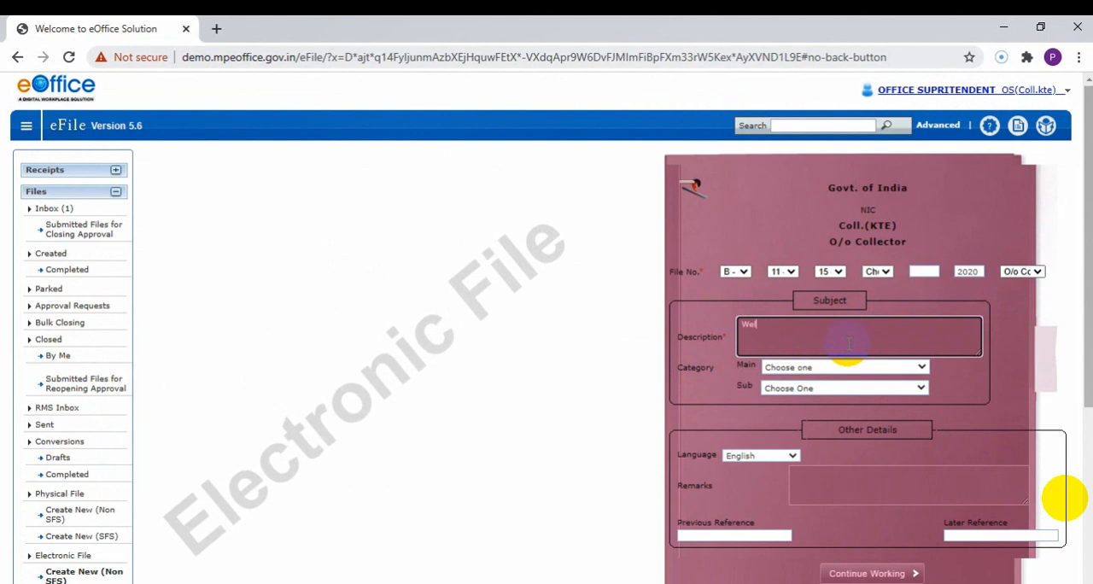
pyautogui.write('Welfare Test')
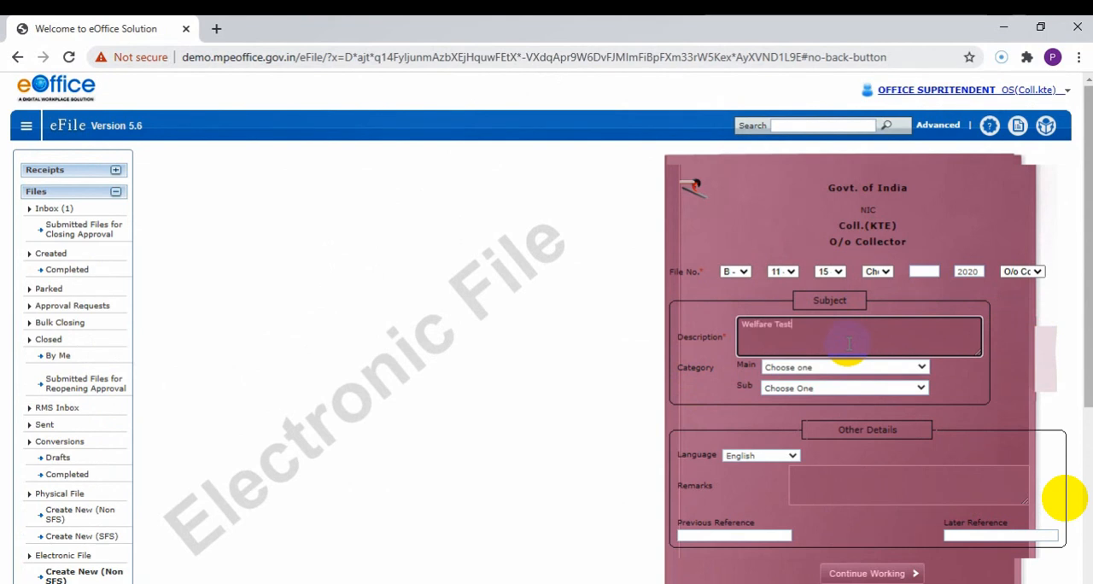
pyautogui.click(846, 367)
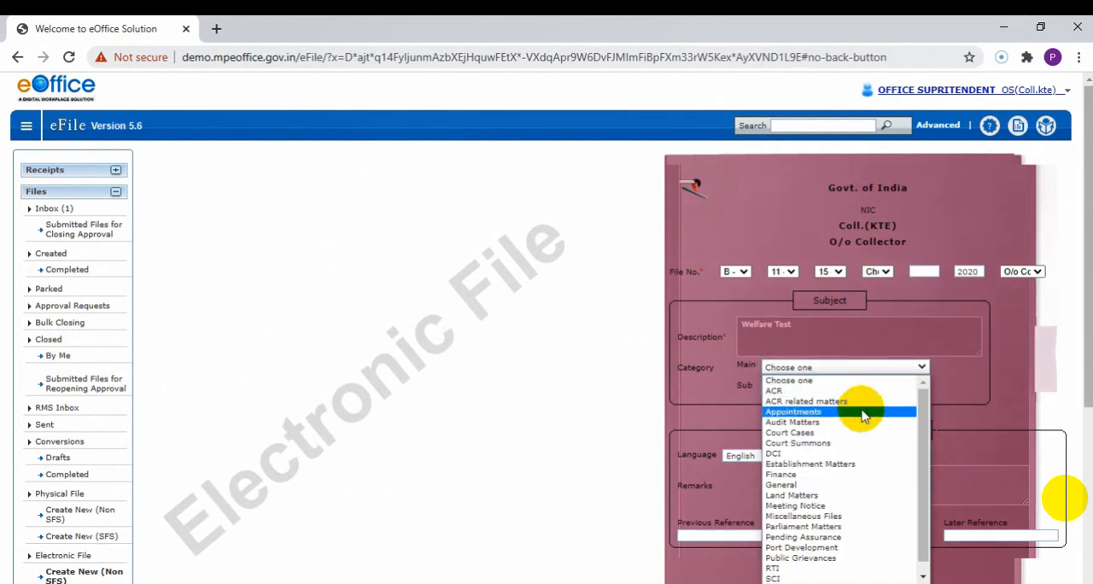
pyautogui.click(874, 485)
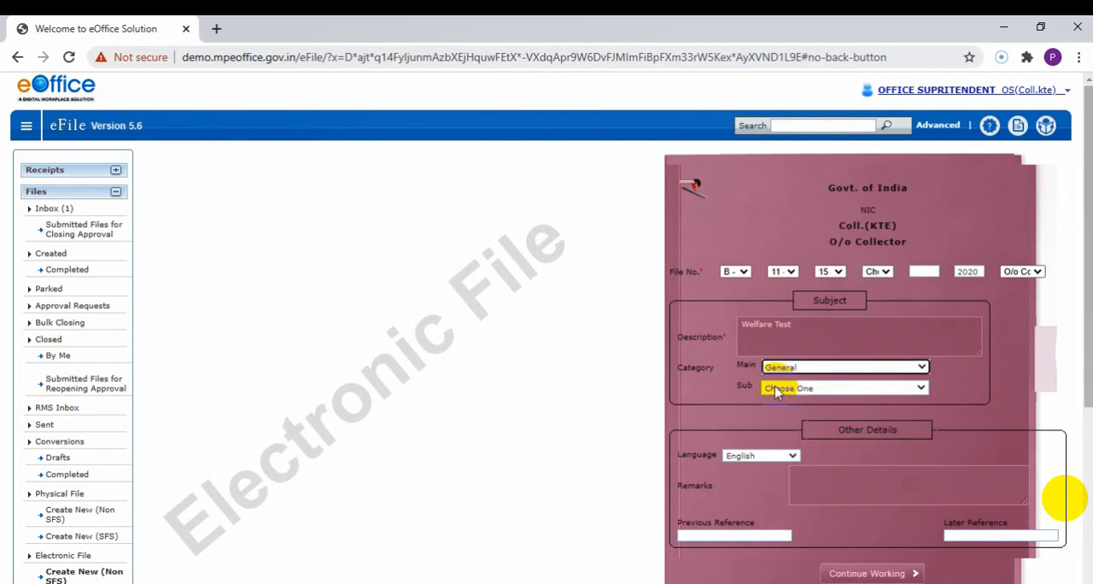
pyautogui.click(852, 480)
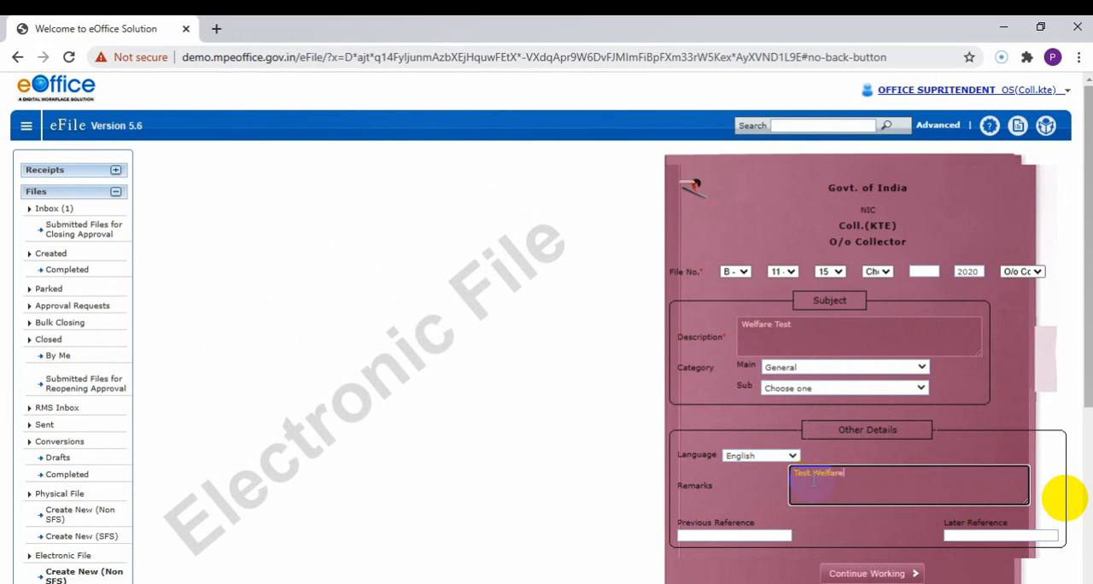
pyautogui.click(850, 577)
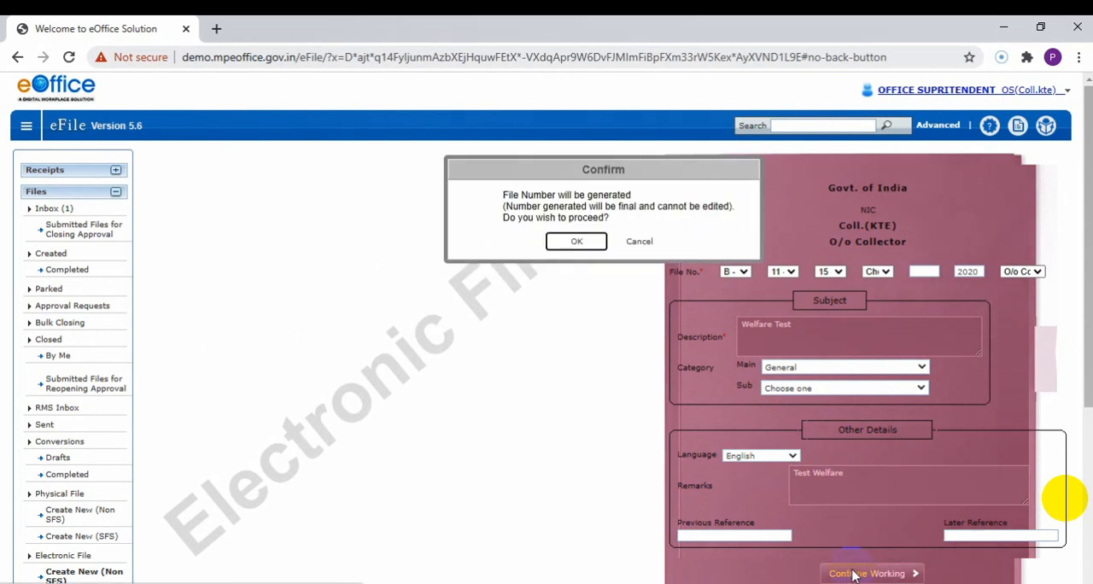
pyautogui.click(579, 245)
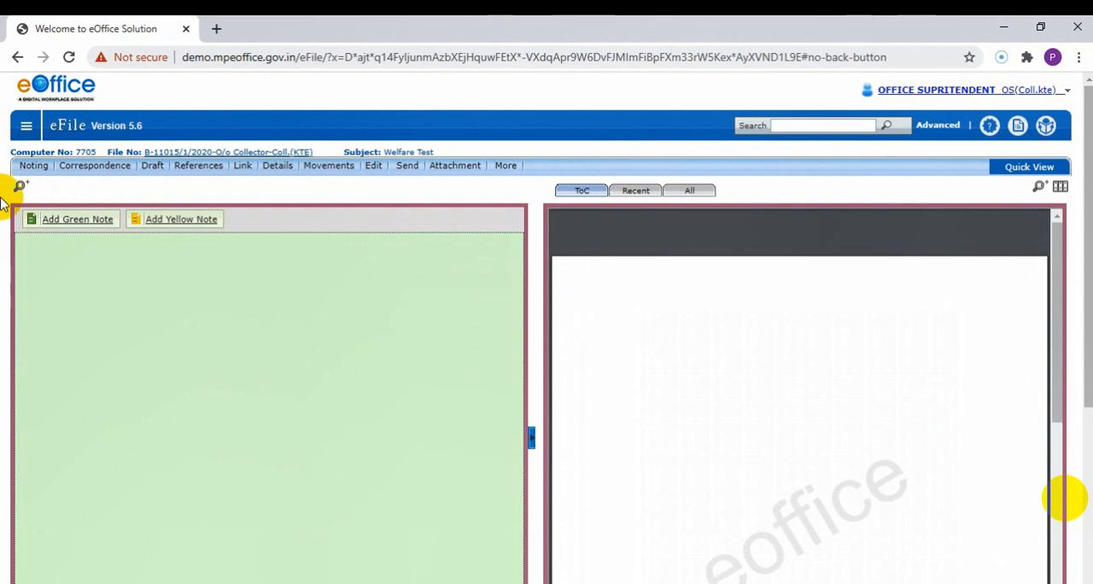
# Select the Welfare Test file among the completed created files and open its Send form.
pyautogui.click(27, 126)
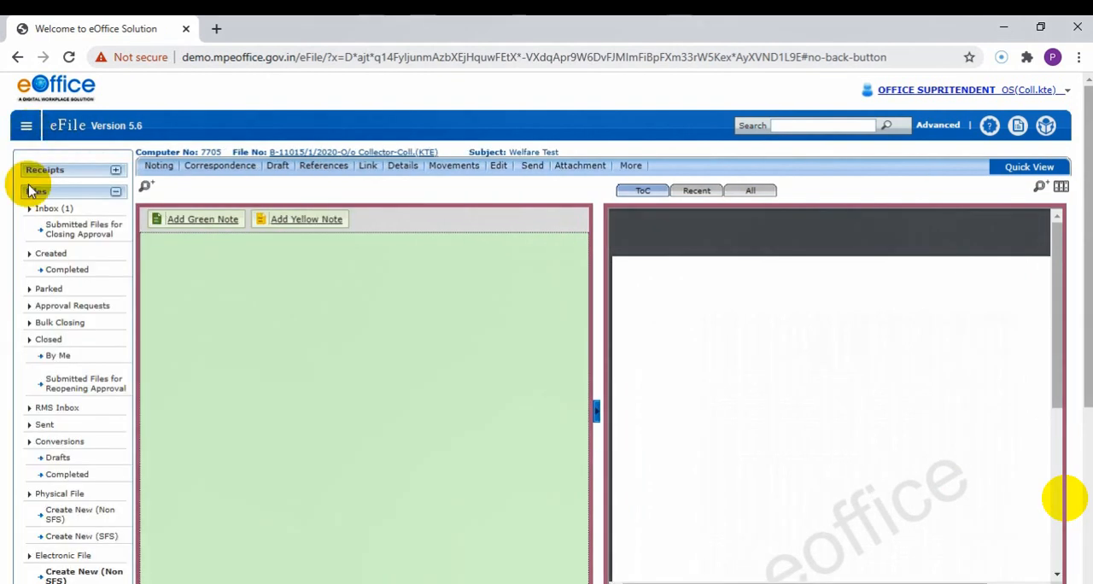
pyautogui.click(63, 272)
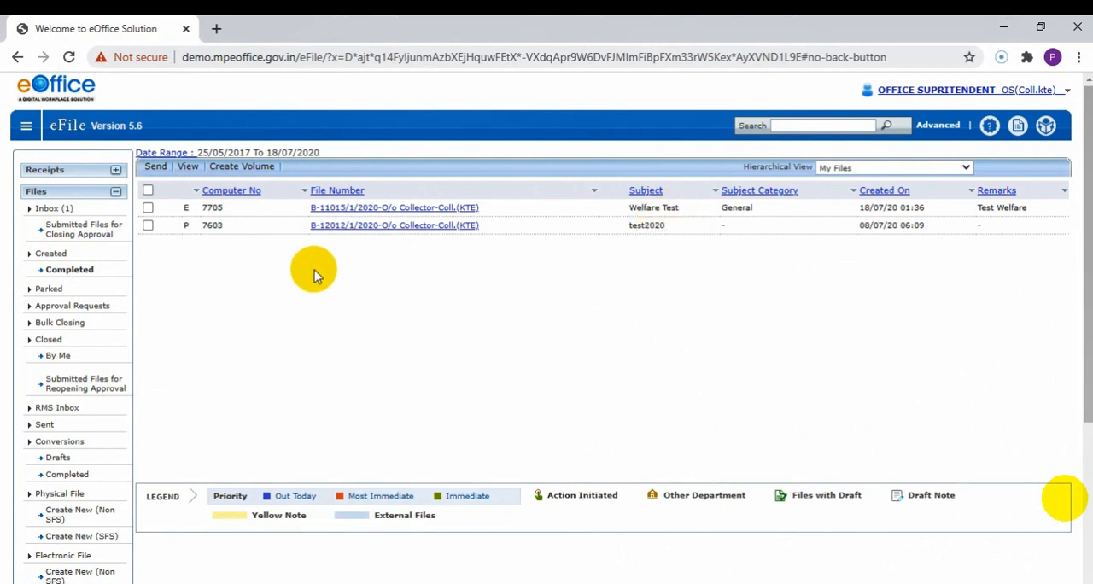
pyautogui.click(147, 207)
pyautogui.click(156, 166)
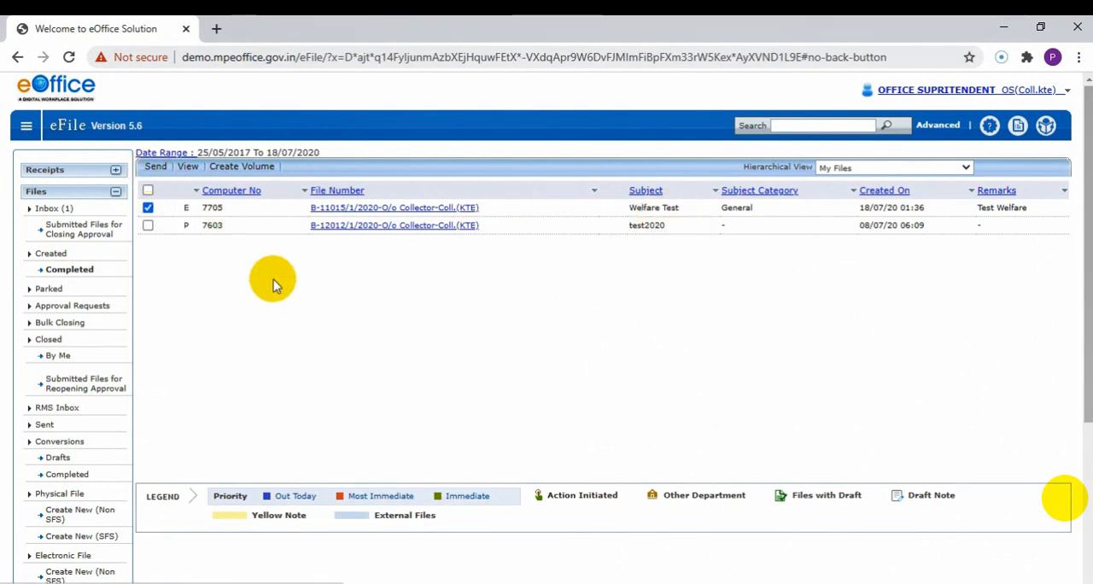
pyautogui.click(571, 270)
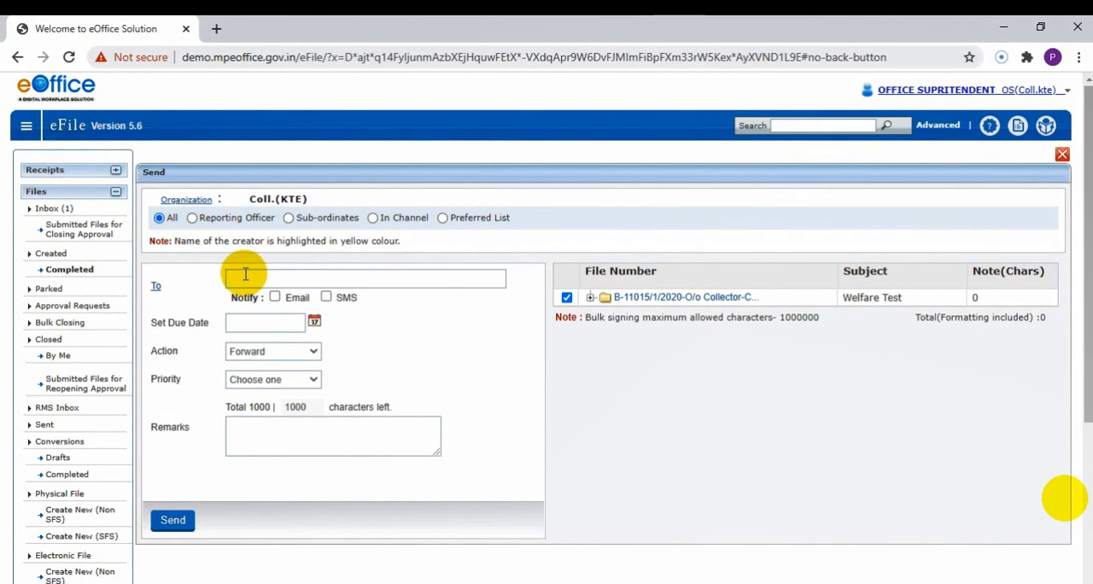
# Choose DEPUTY COLLECTOR from the contacts as the recipient and send the Welfare Test file.
pyautogui.click(245, 274)
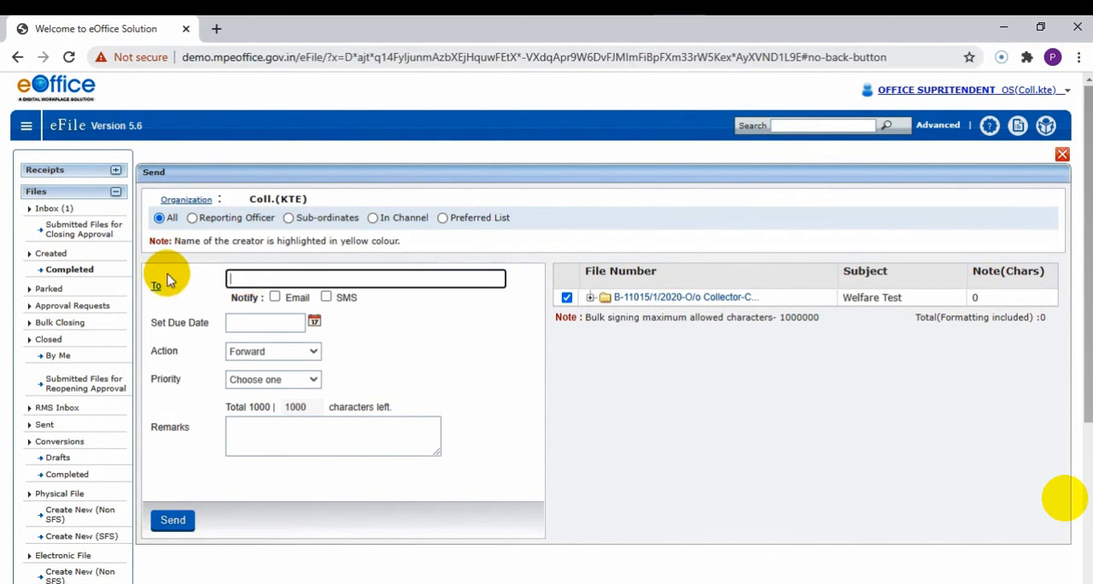
pyautogui.click(157, 284)
pyautogui.scroll(-1, 162, 274)
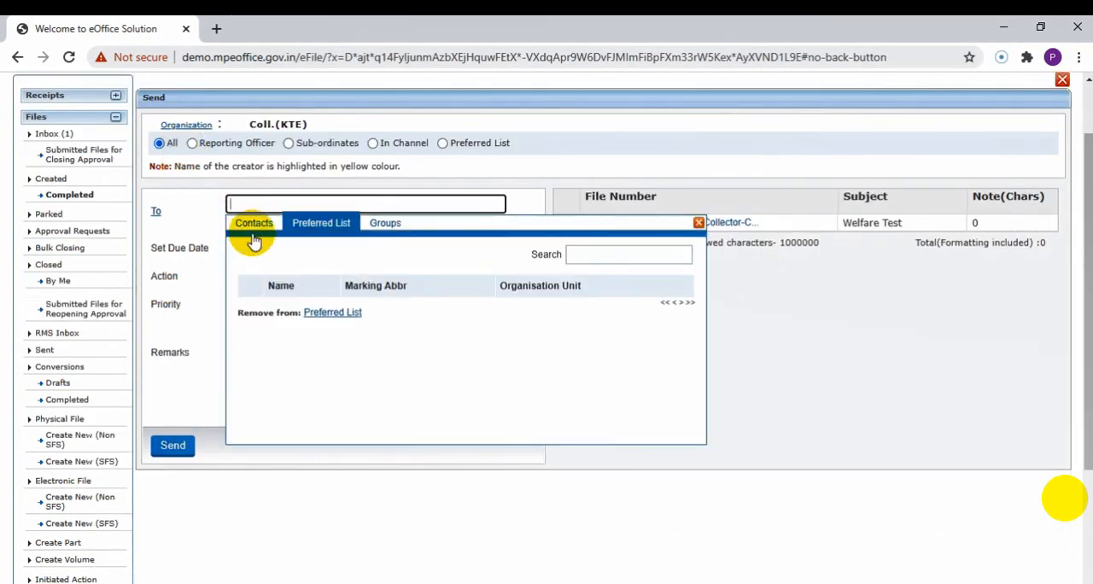
pyautogui.click(253, 226)
pyautogui.click(249, 377)
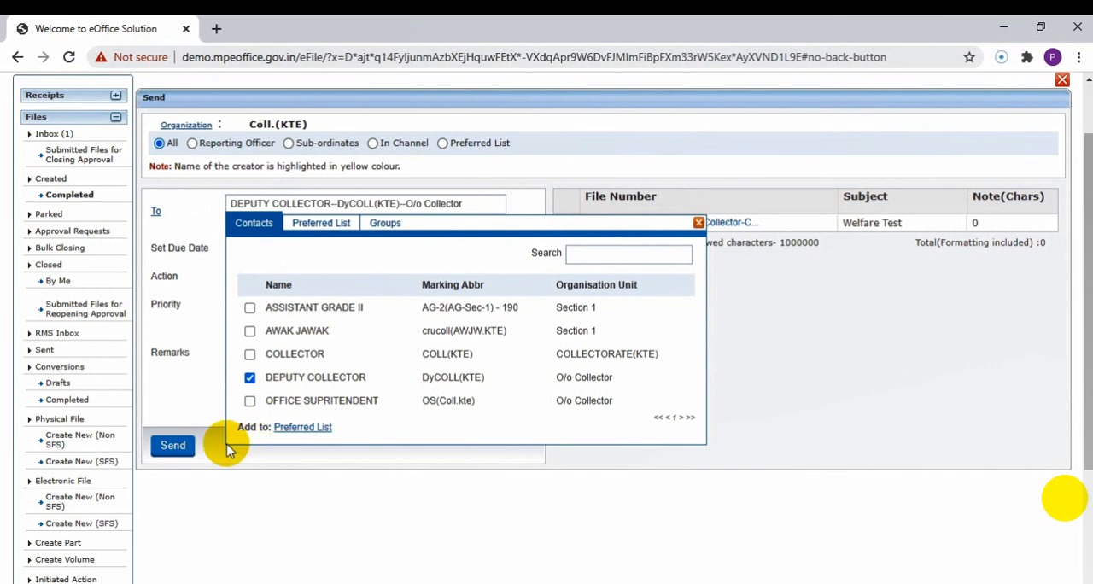
pyautogui.click(173, 448)
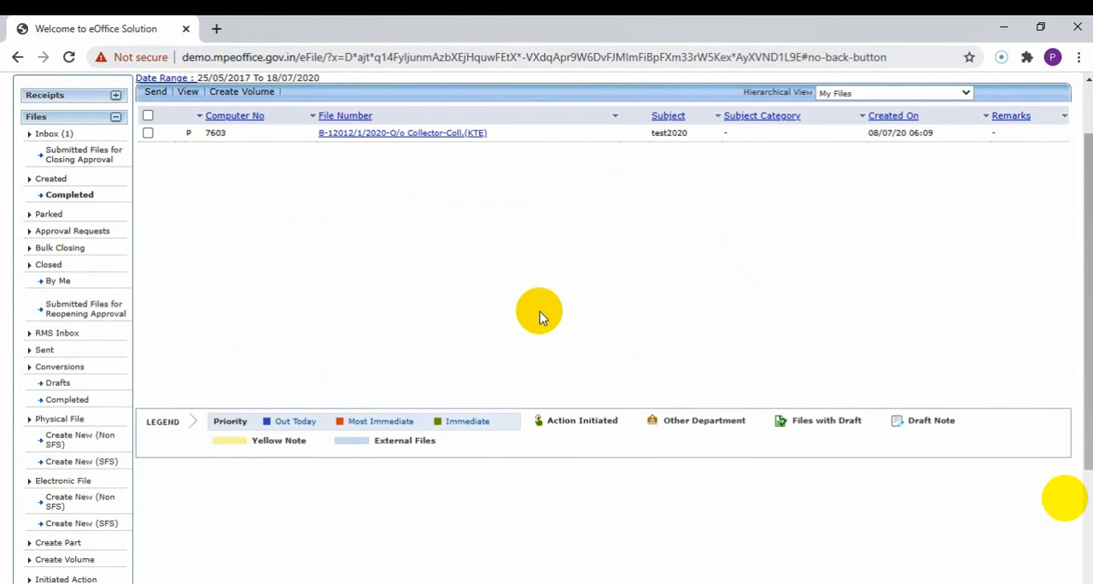
# Open the sent files, copy the Welfare Test file's number into a new WordPad document and return to Chrome.
pyautogui.click(47, 351)
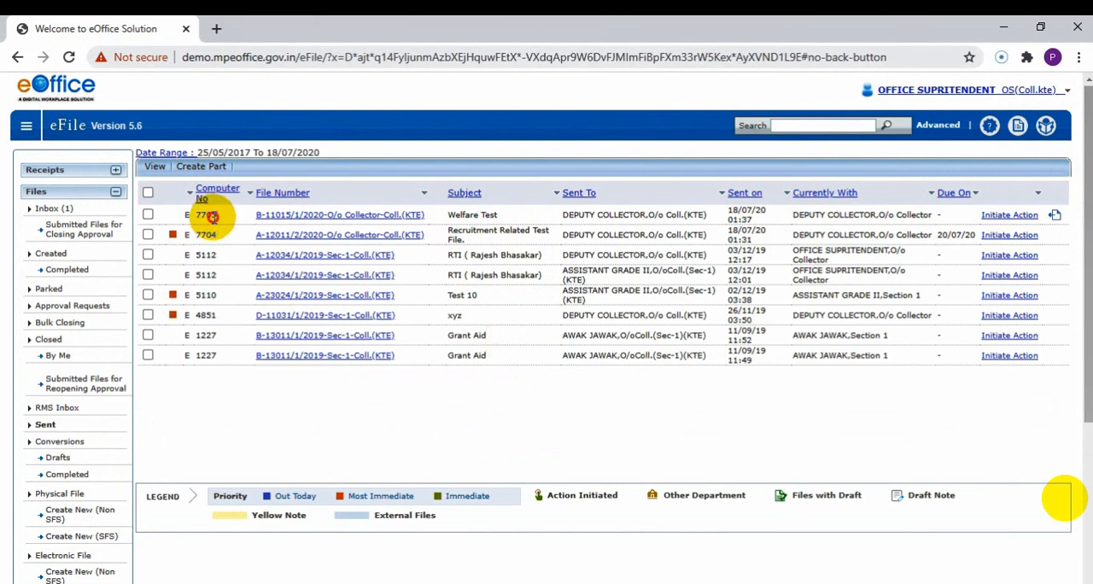
pyautogui.moveTo(212, 216); pyautogui.dragTo(197, 215)
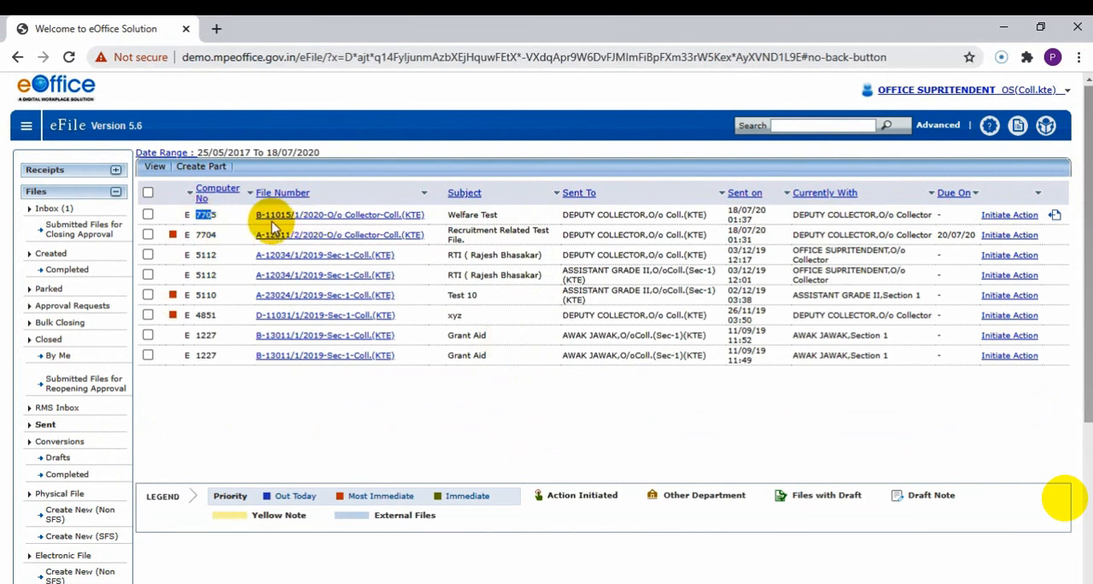
pyautogui.moveTo(258, 216); pyautogui.dragTo(411, 221)
pyautogui.hotkey('ctrl', 'c')
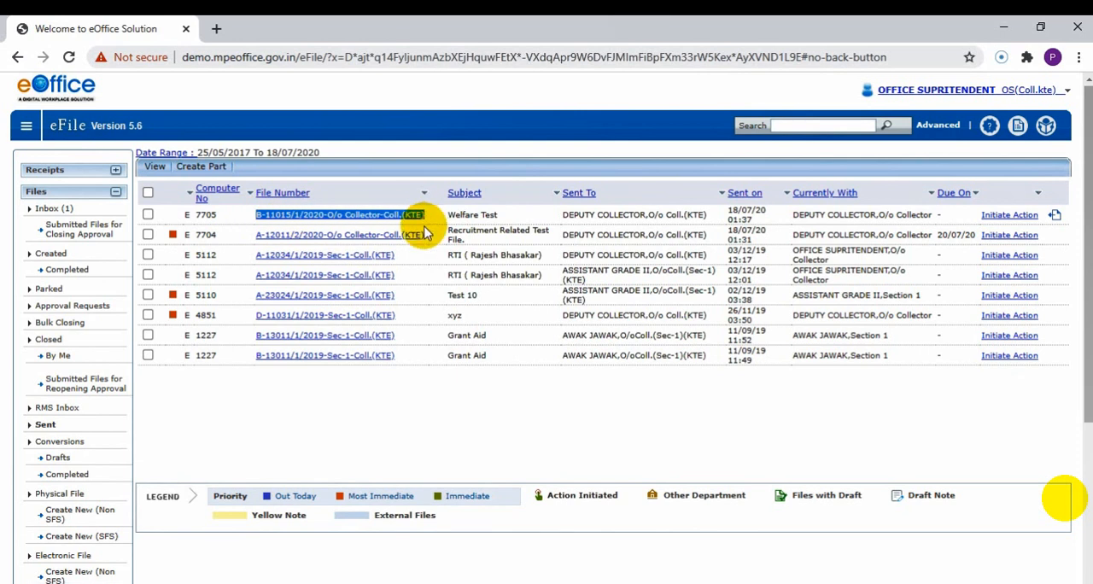
pyautogui.press('super+r')
pyautogui.write('wordp')
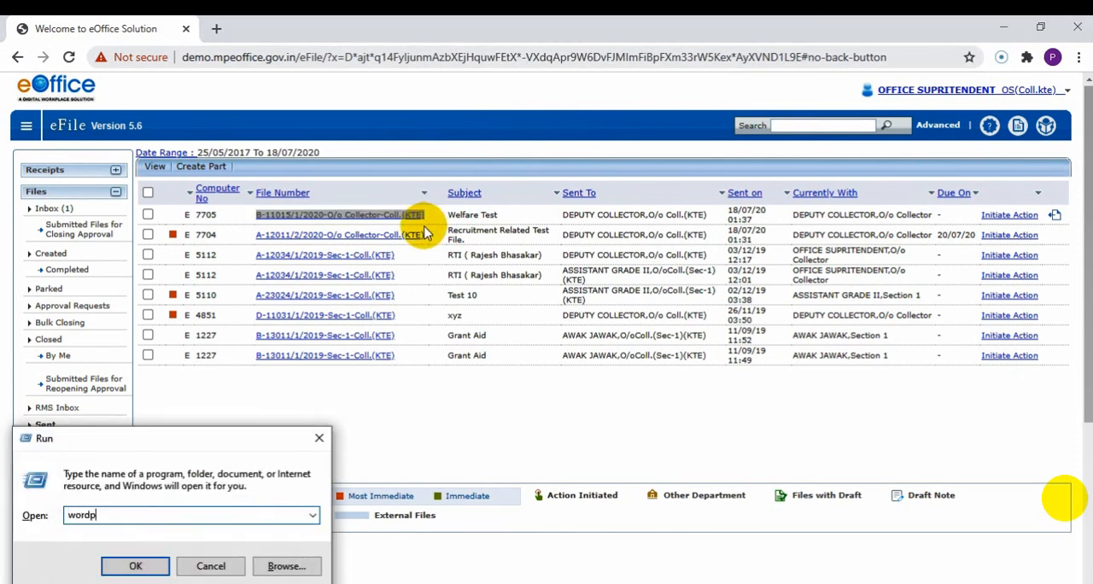
pyautogui.press('Return')
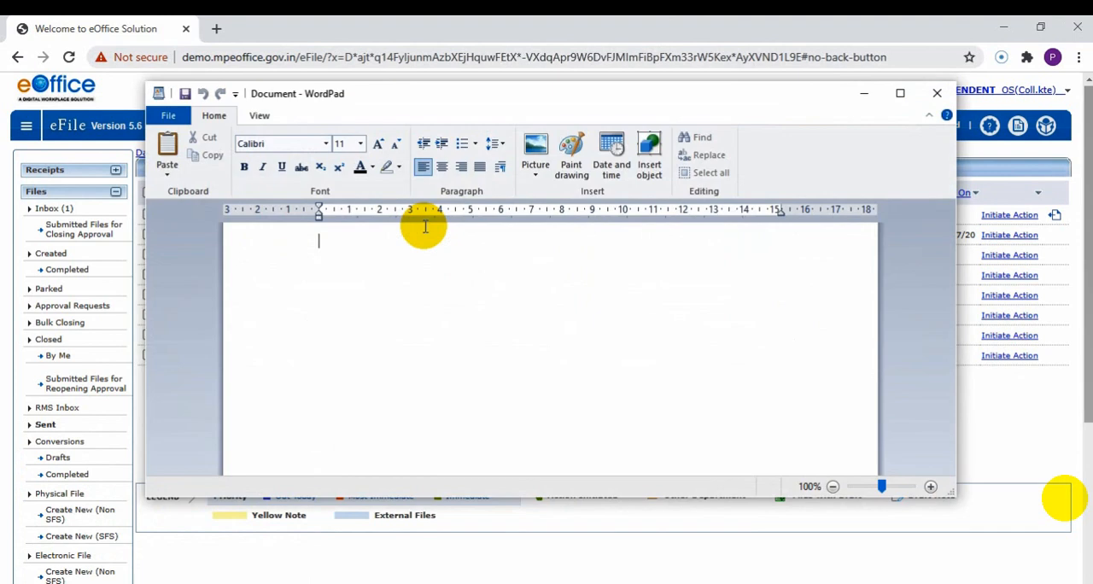
pyautogui.hotkey('ctrl', 'v')
pyautogui.hotkey('alt', 'Tab')
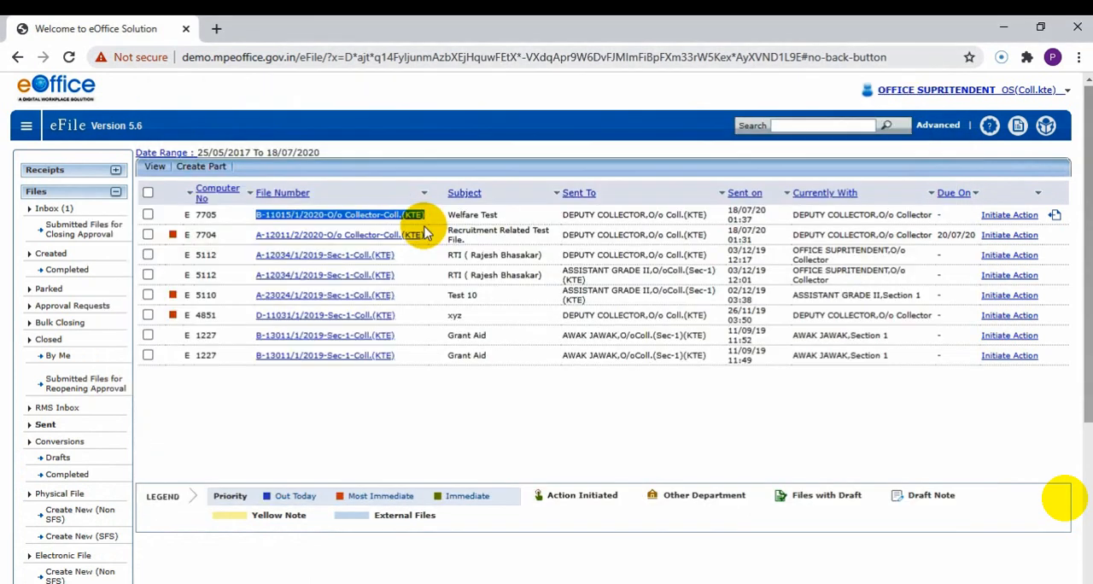
# Pull back the sent Welfare Test file, giving "Wrongly Sent" as the reason.
pyautogui.click(1055, 219)
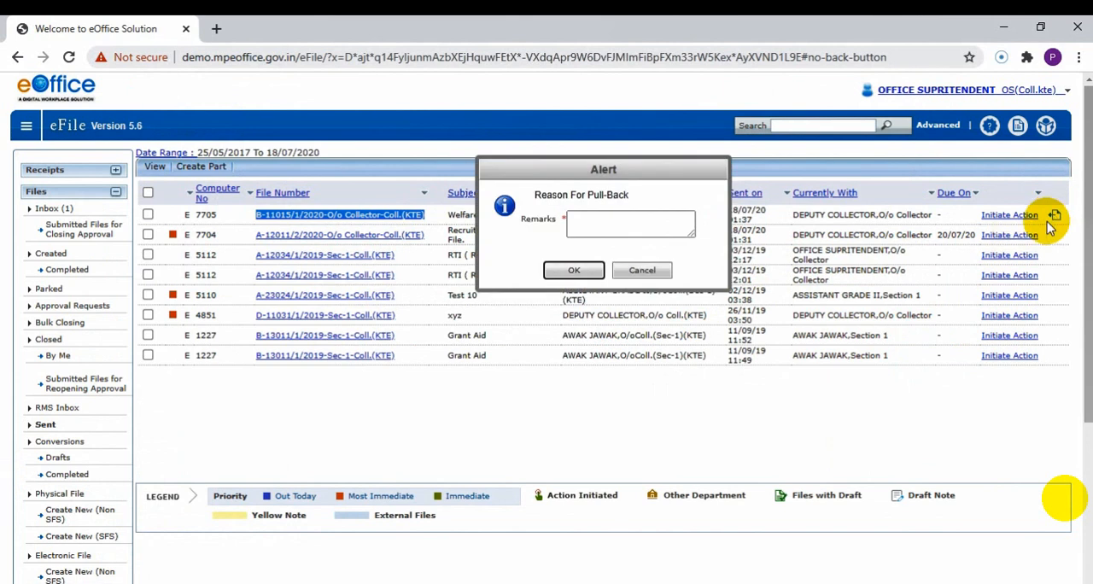
pyautogui.click(591, 231)
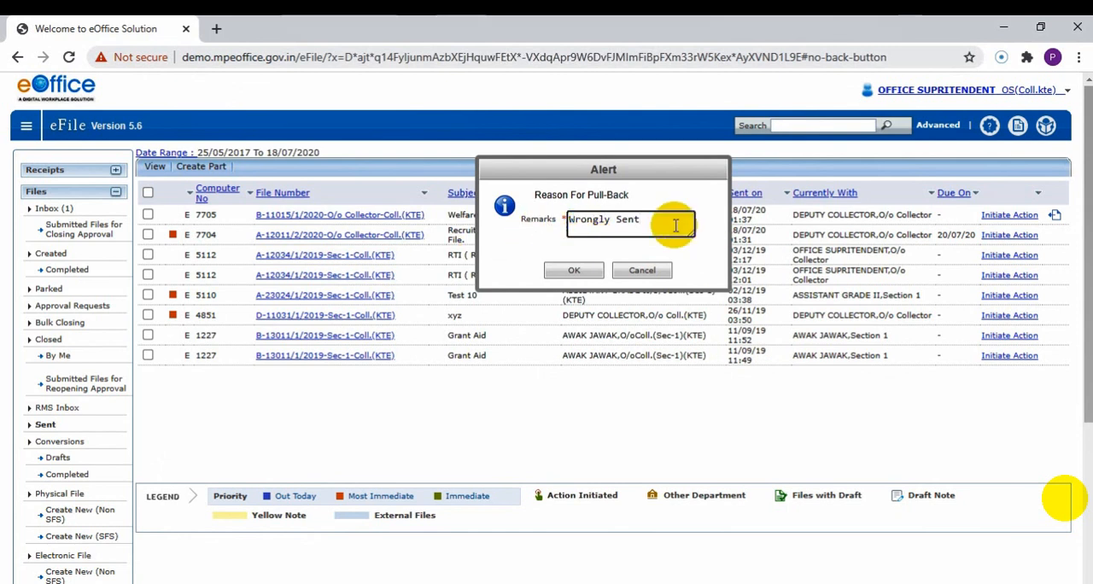
pyautogui.click(579, 270)
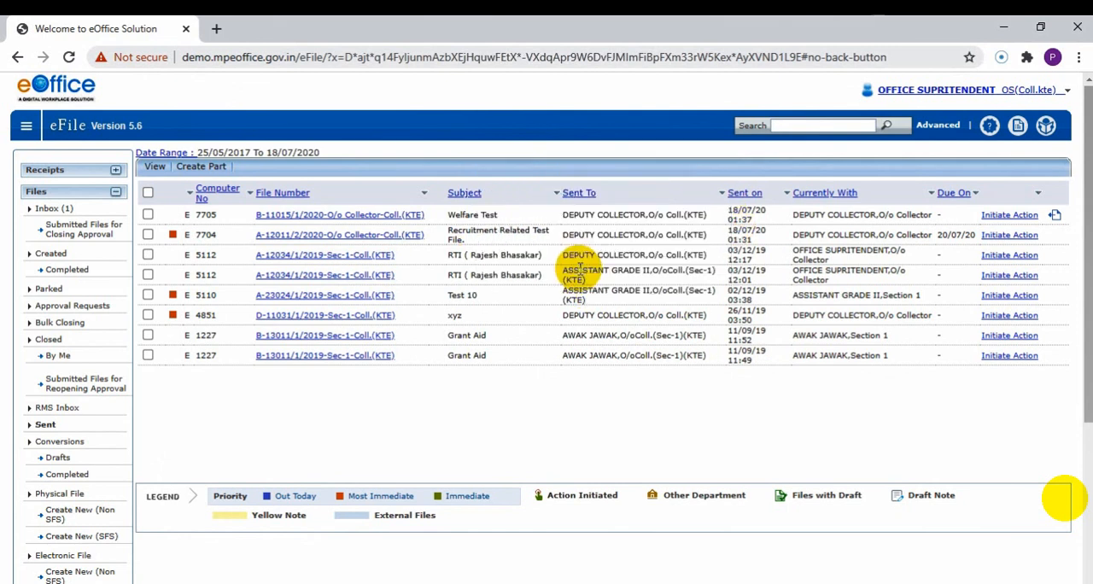
pyautogui.click(295, 219)
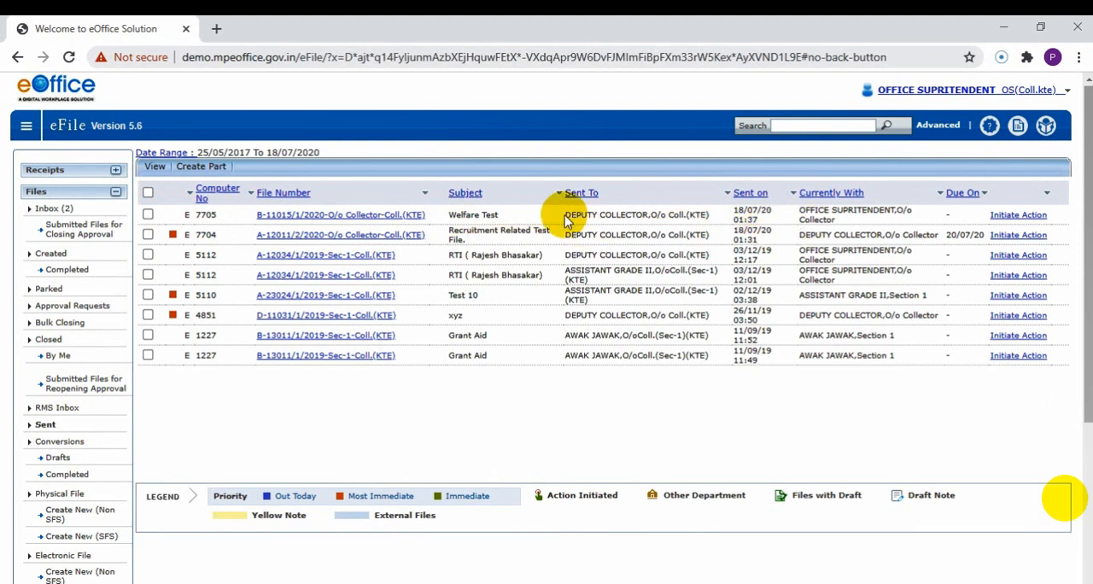
# Compare the recipient and current holder of the Welfare Test file with those of the recruitment file in the sent list.
pyautogui.moveTo(565, 215); pyautogui.dragTo(675, 224)
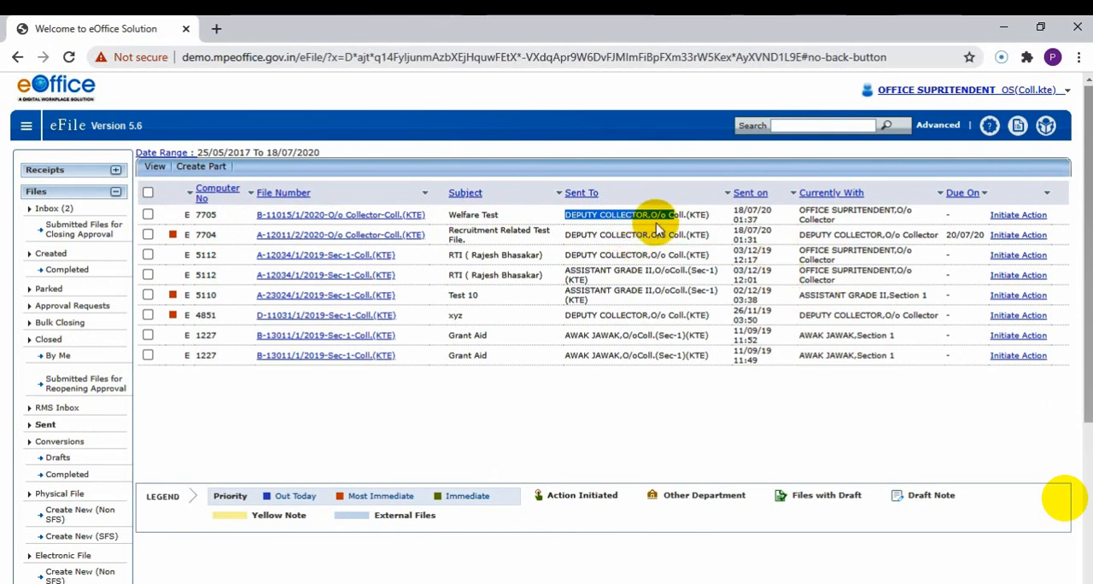
pyautogui.moveTo(799, 217); pyautogui.dragTo(824, 215)
pyautogui.click(842, 213)
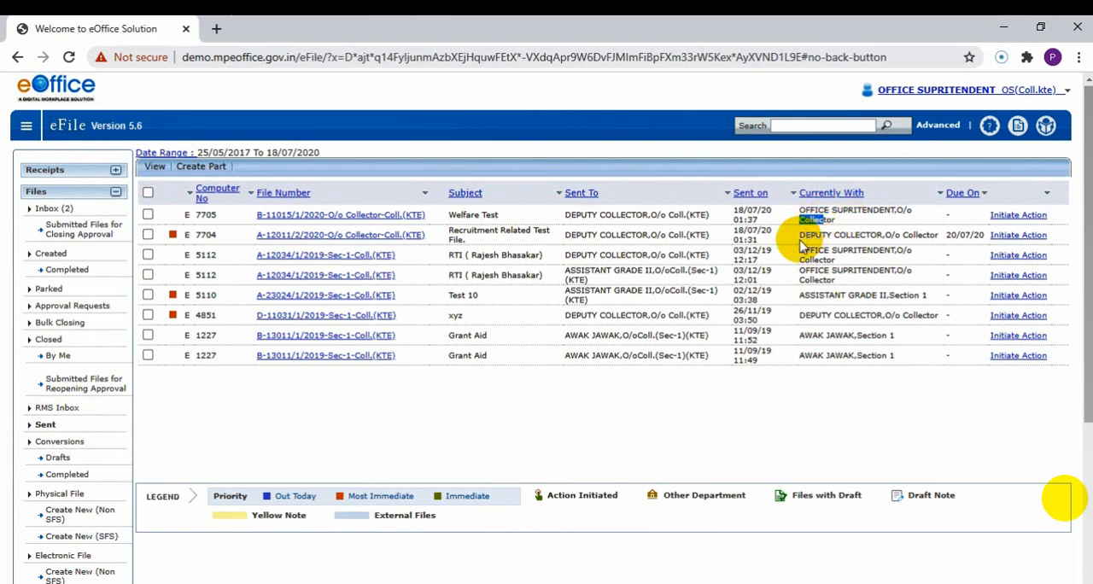
pyautogui.moveTo(801, 235); pyautogui.dragTo(927, 236)
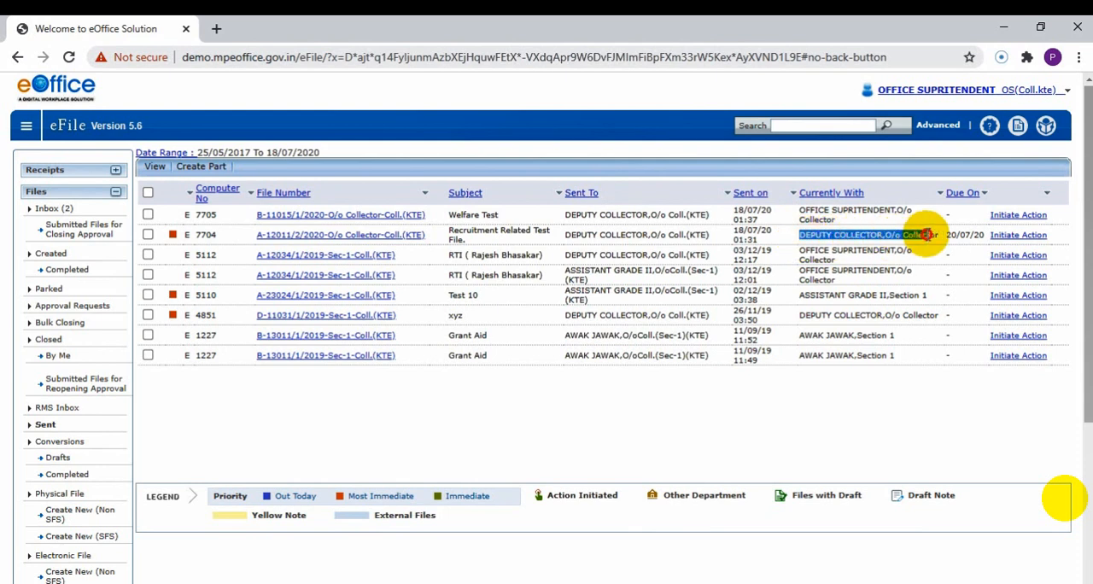
pyautogui.click(925, 232)
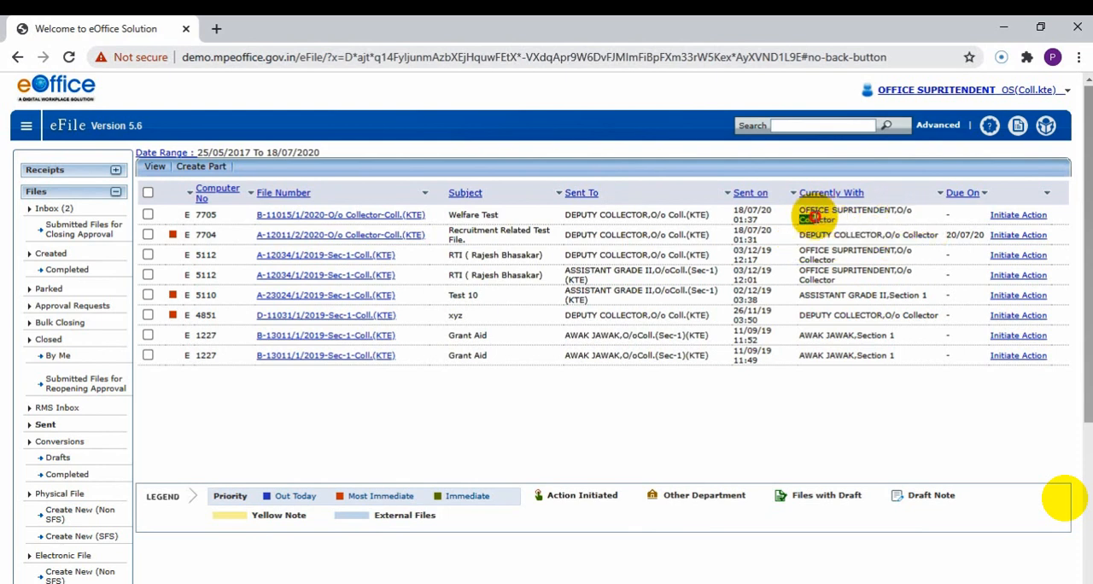
pyautogui.tripleClick(812, 216)
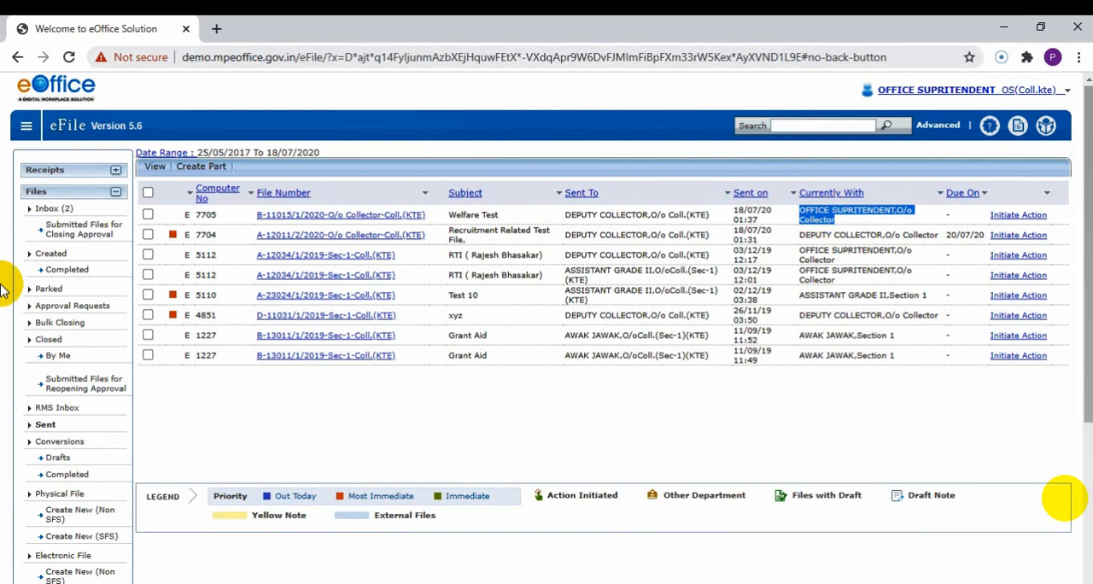
# Check the completed created files, then return to the sent files and examine the Welfare Test file's current holder.
pyautogui.click(62, 276)
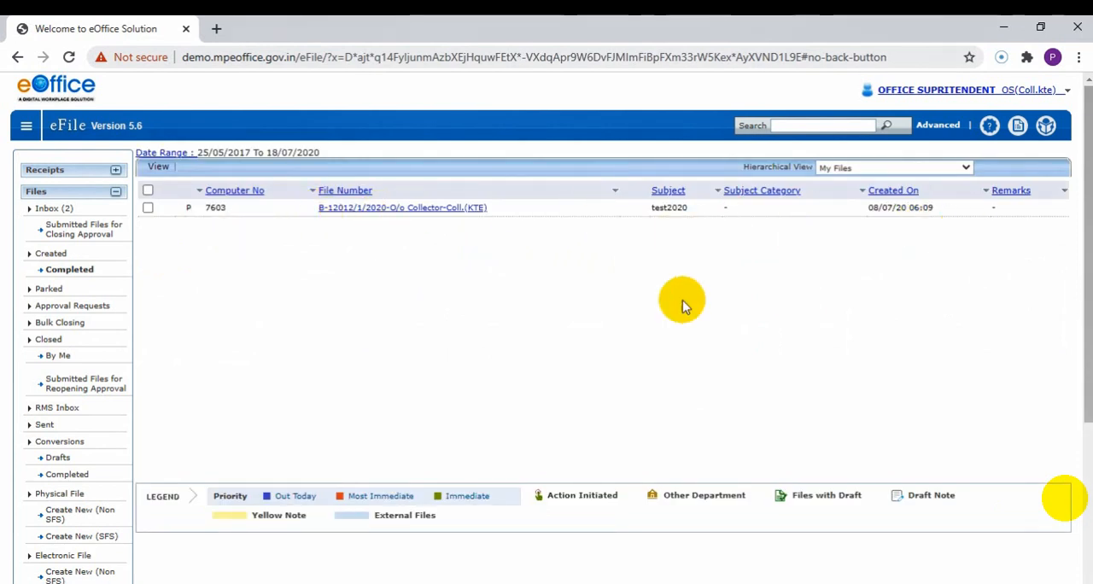
pyautogui.click(50, 429)
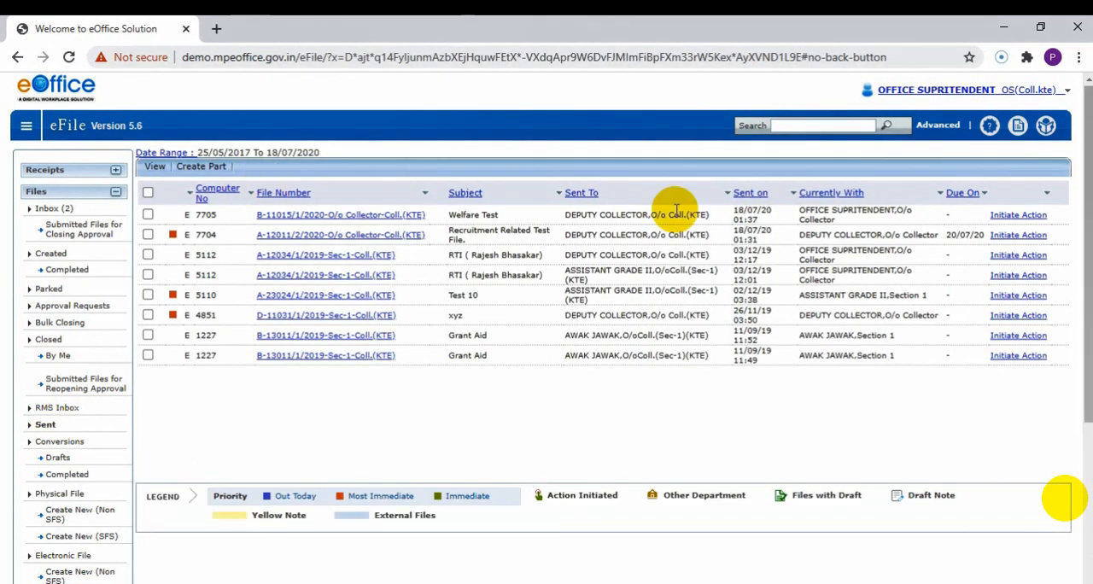
pyautogui.tripleClick(820, 210)
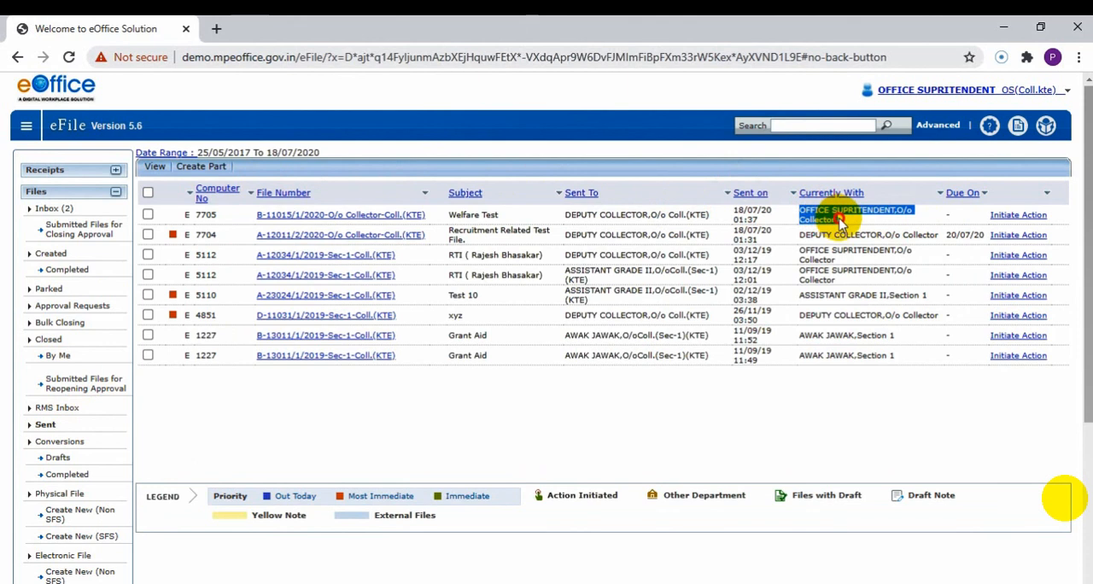
pyautogui.click(840, 220)
pyautogui.moveTo(795, 207); pyautogui.dragTo(824, 222)
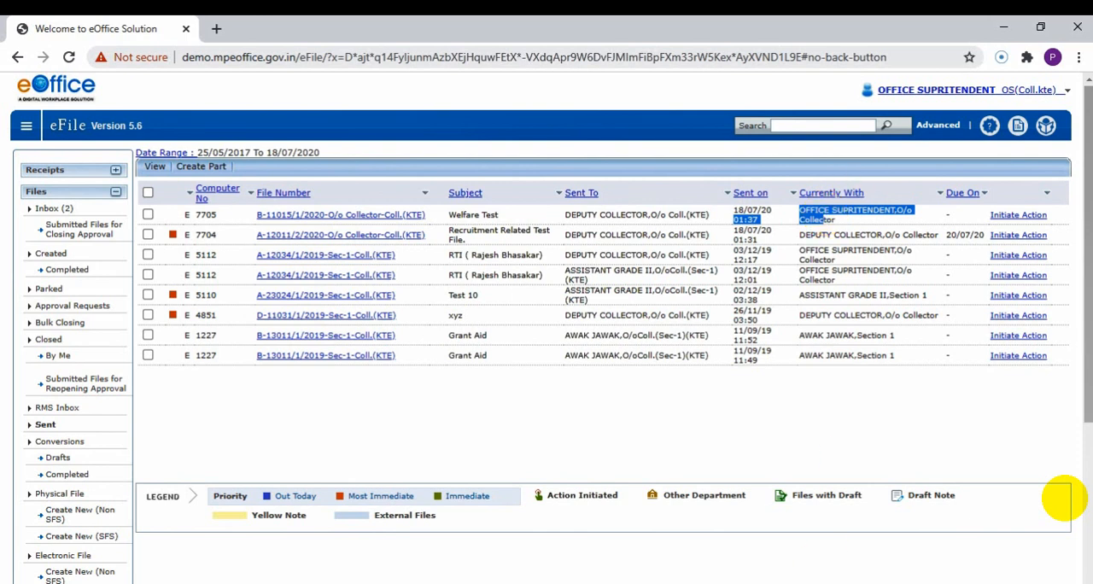
# Switch to the Deputy Collector's session in Firefox and check the inbox for the pulled-back Welfare Test file.
pyautogui.click(652, 583)
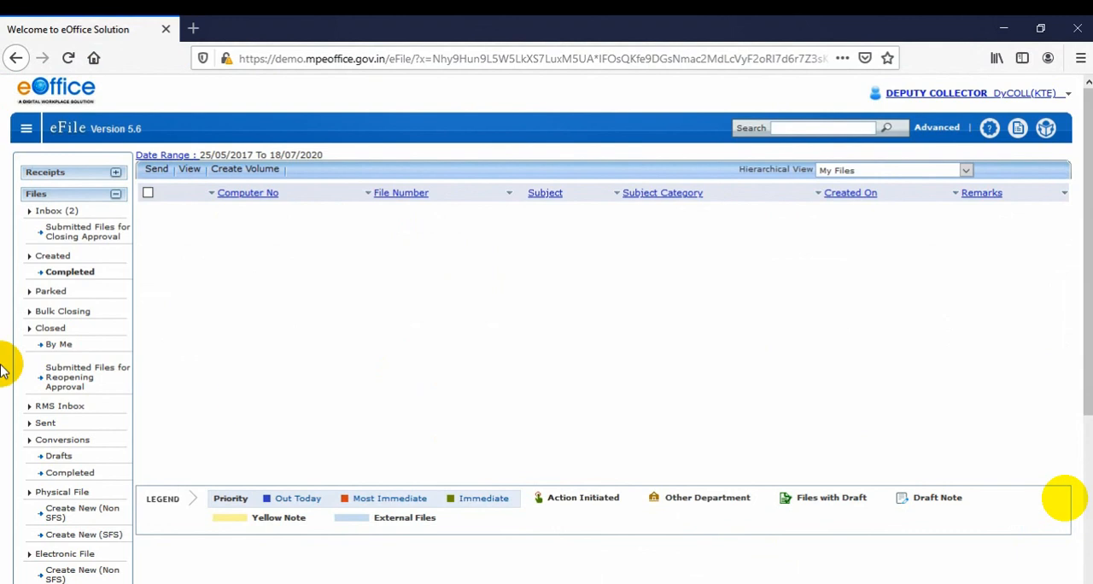
pyautogui.click(54, 213)
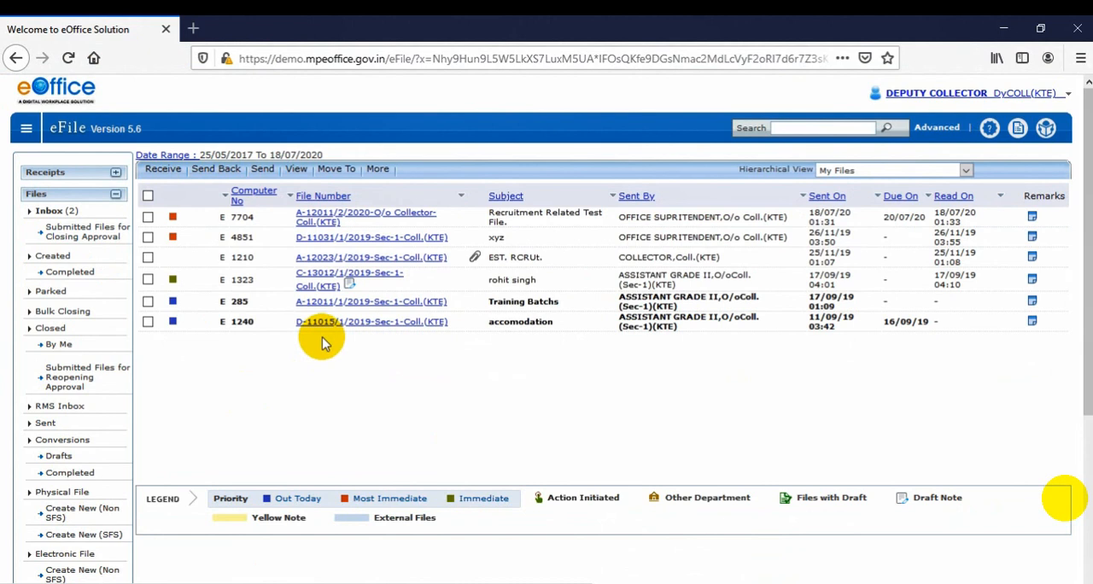
pyautogui.click(491, 219)
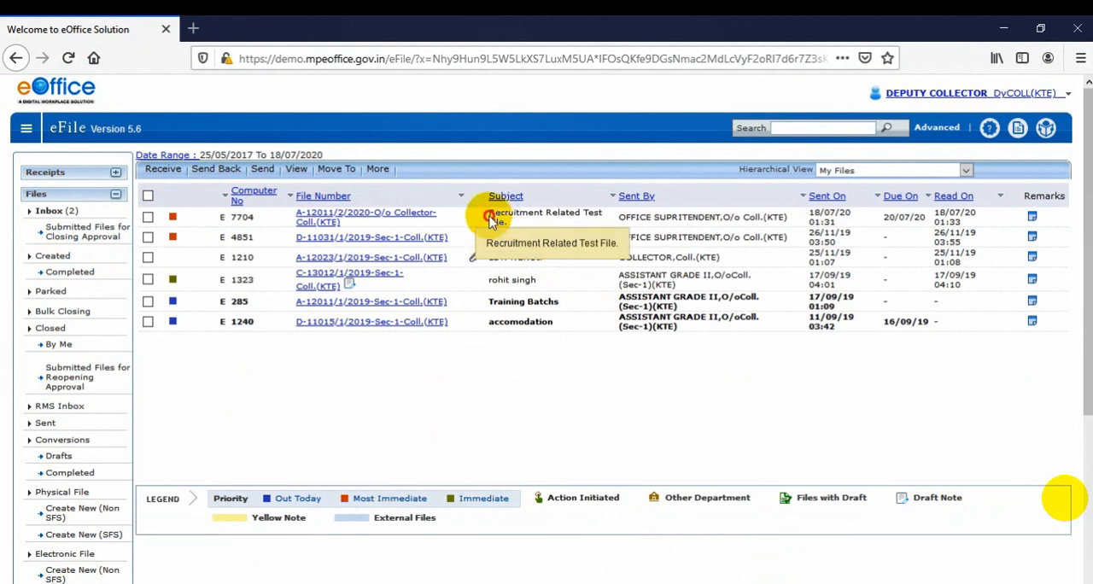
pyautogui.moveTo(490, 218); pyautogui.dragTo(520, 223)
pyautogui.click(523, 227)
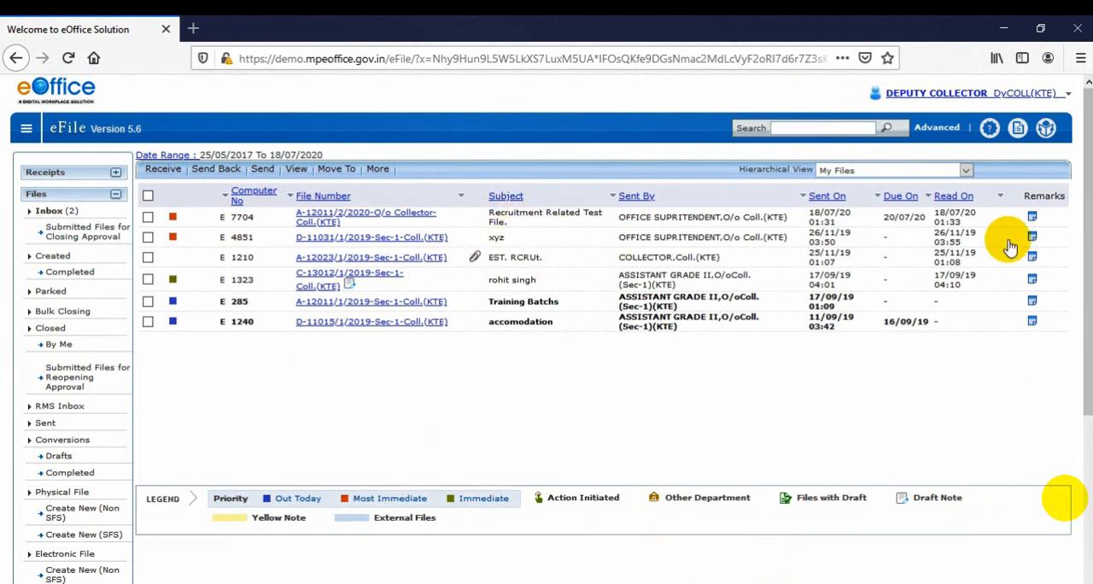